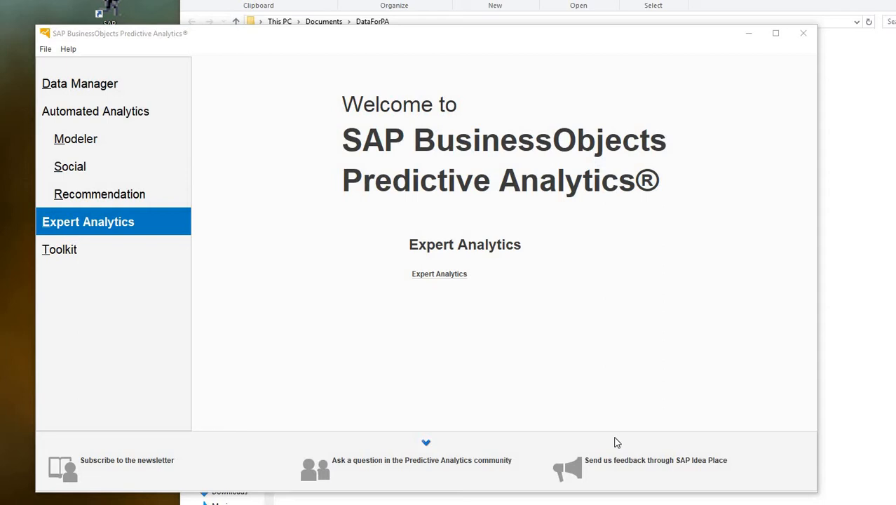
Launch Expert Analytics, dismiss the trial licence notice and enlarge its window
{"action": "left_click", "coordinate": [422, 275]}
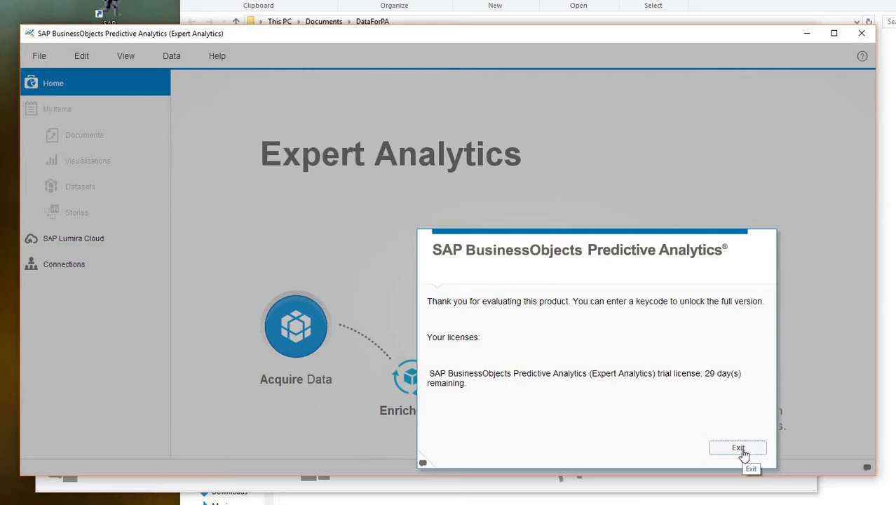
{"action": "left_click", "coordinate": [738, 449]}
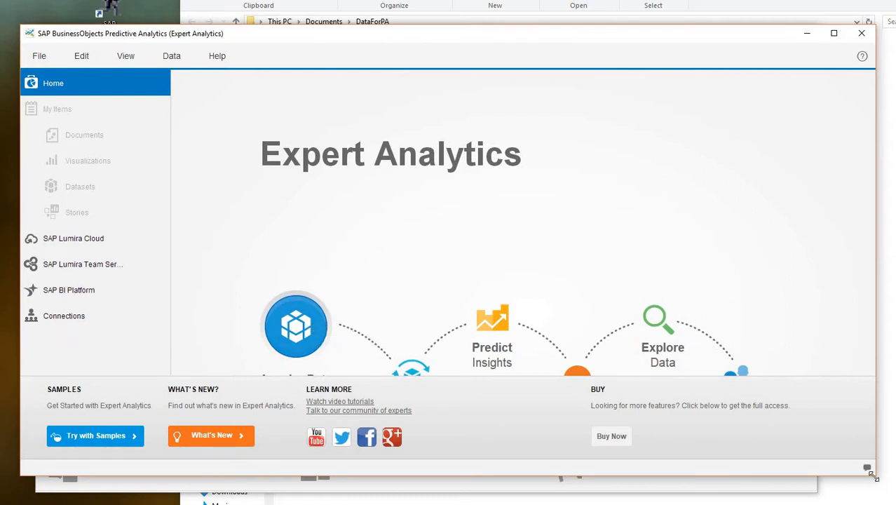
{"action": "left_click_drag", "start_coordinate": [876, 476], "coordinate": [892, 504]}
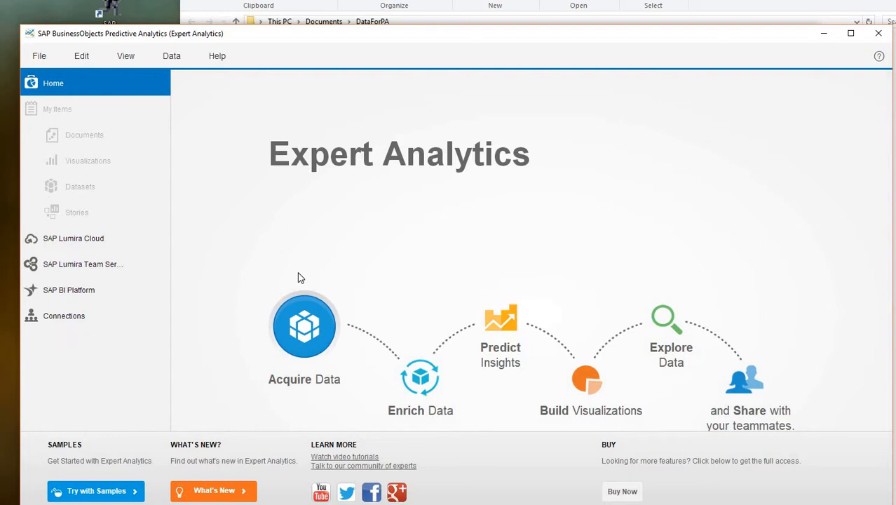
Start a new dataset from a text file and load RossmanStore_3sale.csv from the DataForPA folder
{"action": "left_click", "coordinate": [307, 331]}
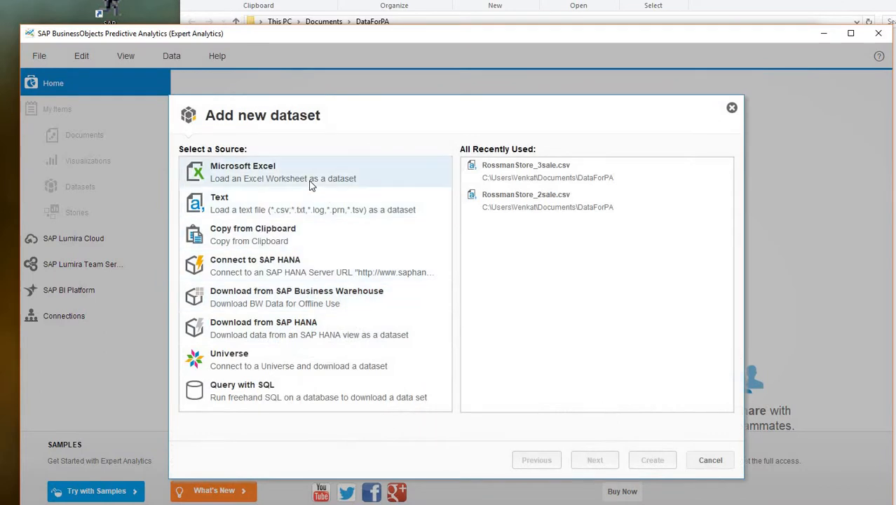
{"action": "left_click", "coordinate": [370, 211]}
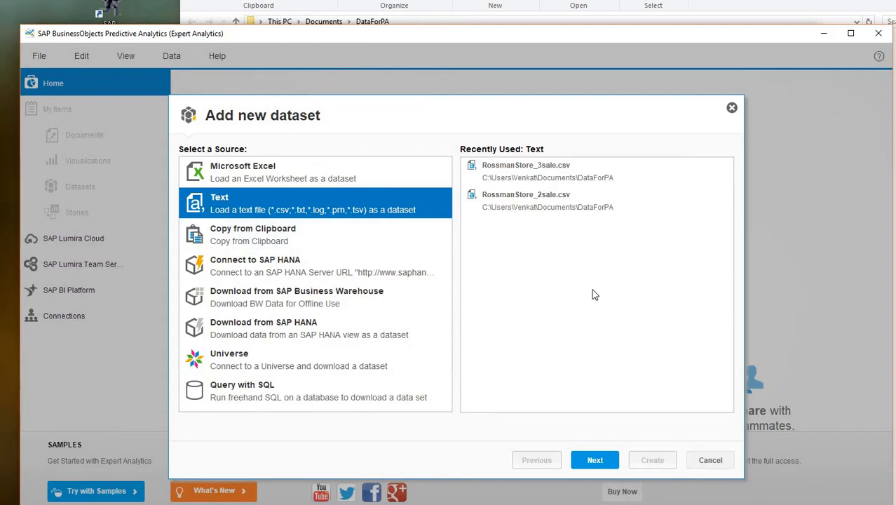
{"action": "left_click", "coordinate": [594, 460]}
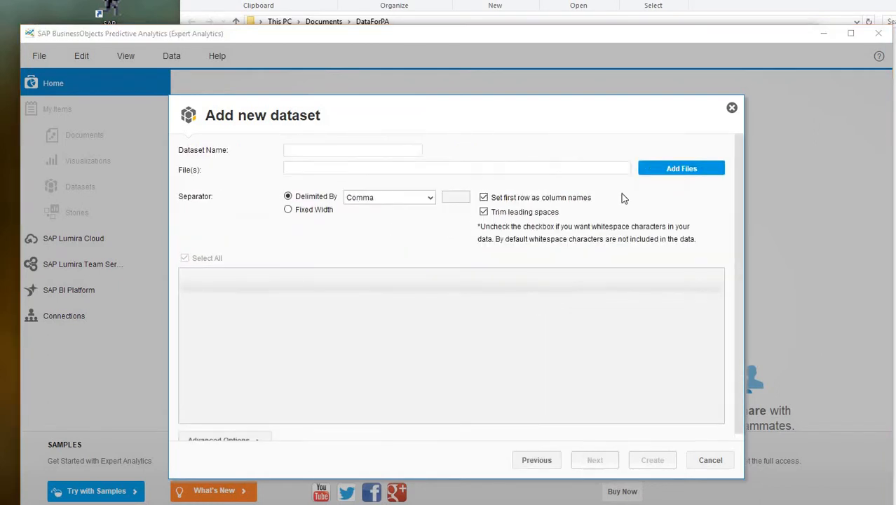
{"action": "left_click", "coordinate": [645, 172]}
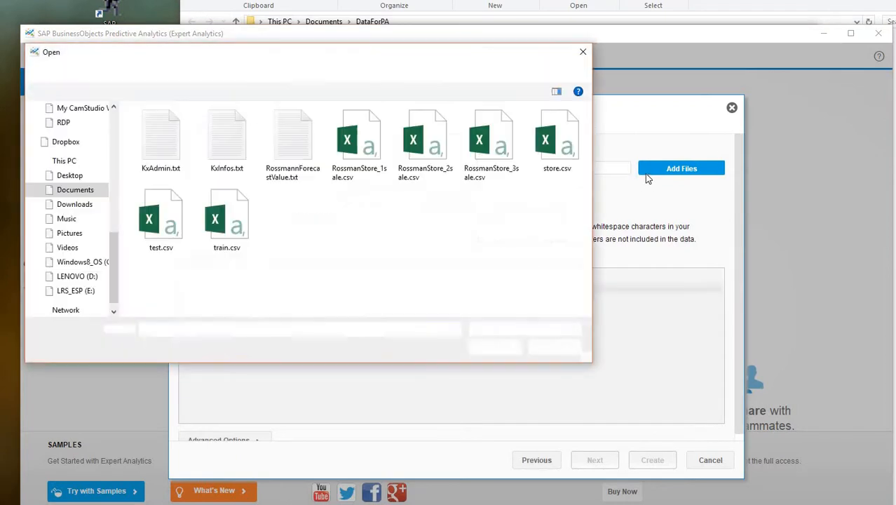
{"action": "left_click", "coordinate": [506, 162]}
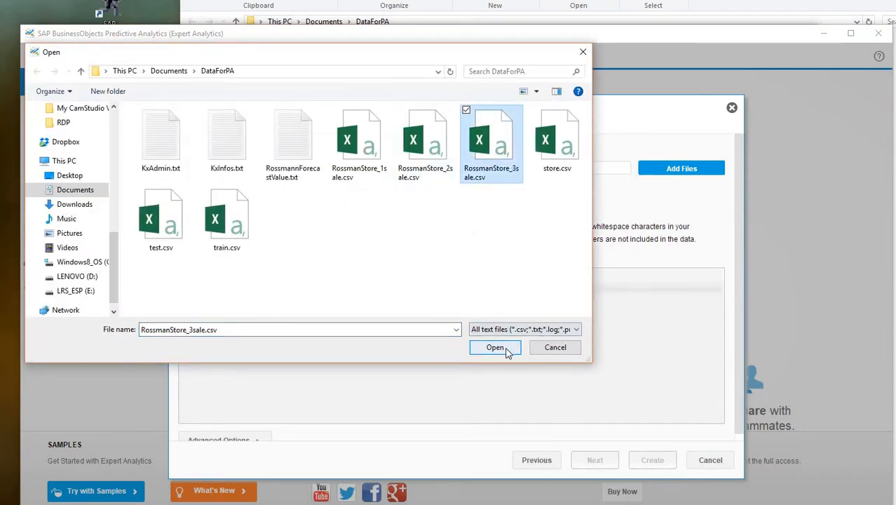
{"action": "left_click", "coordinate": [505, 349]}
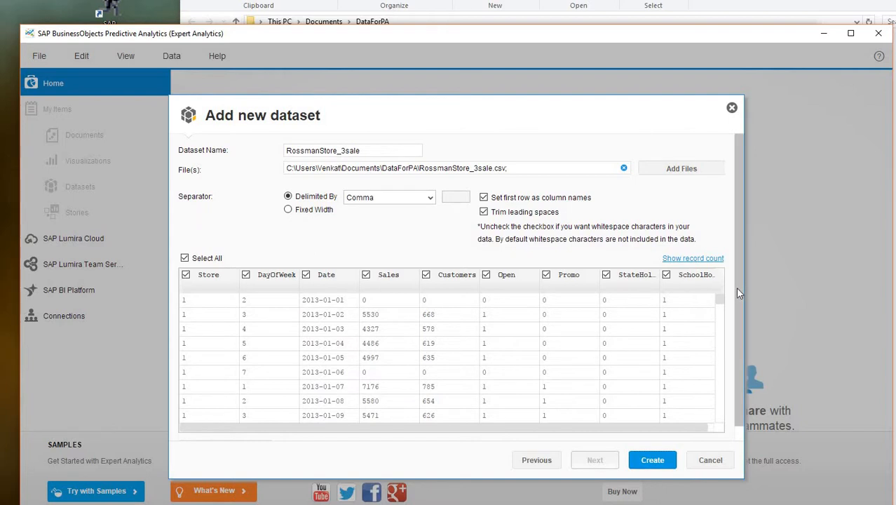
Create the dataset without the Store column, using yyyy-MM-dd as its date format
{"action": "scroll", "coordinate": [735, 307], "scroll_direction": "down", "scroll_amount": 1}
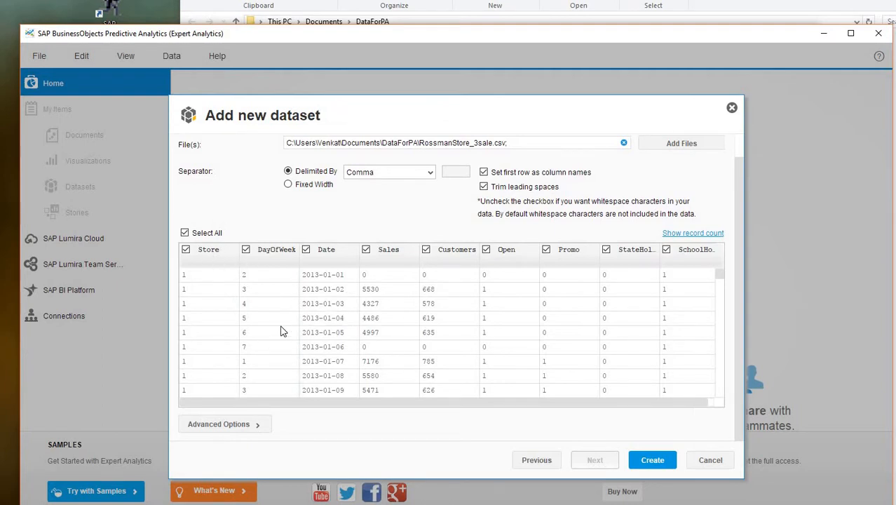
{"action": "left_click", "coordinate": [186, 251]}
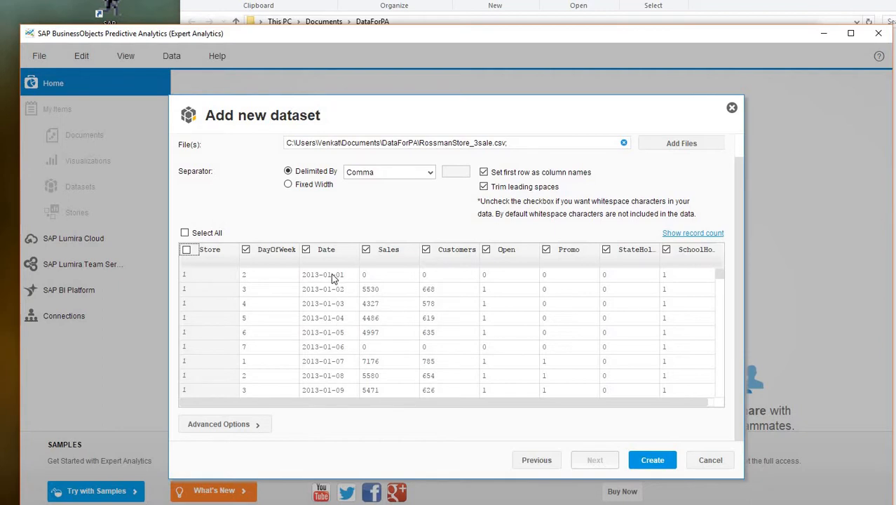
{"action": "left_click", "coordinate": [237, 425]}
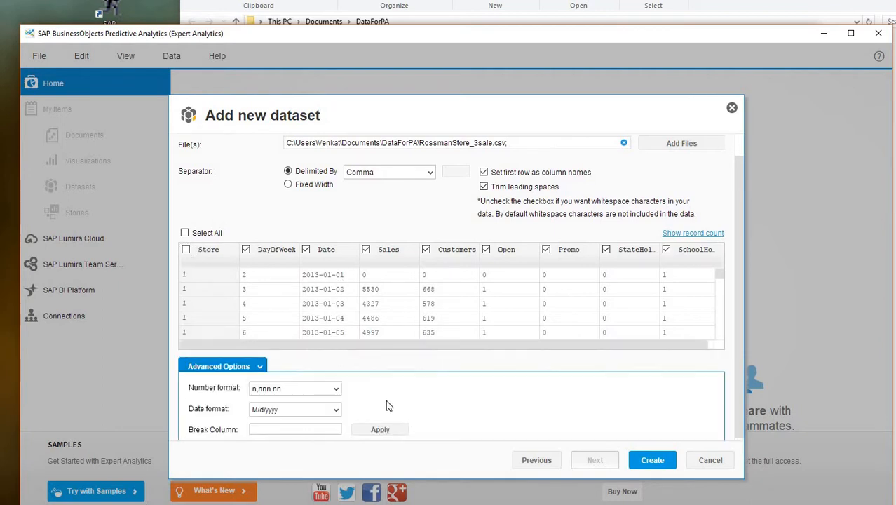
{"action": "scroll", "coordinate": [738, 435], "scroll_direction": "down", "scroll_amount": 1}
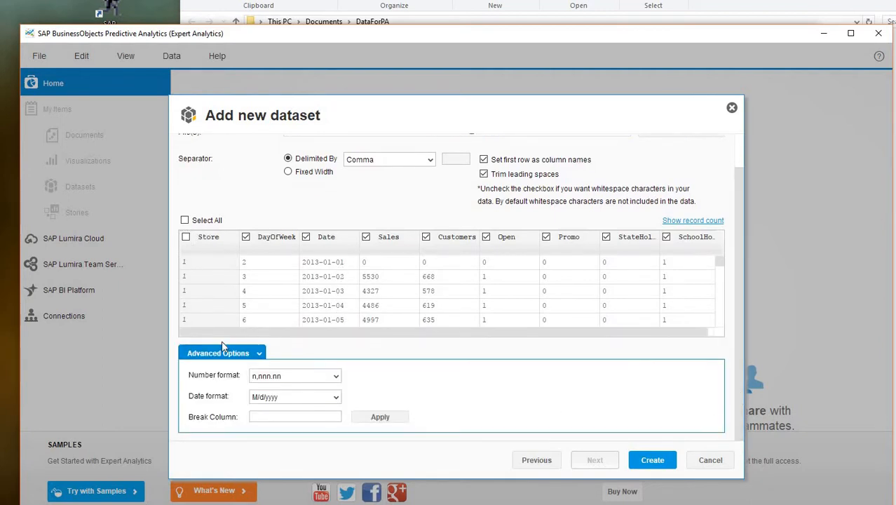
{"action": "left_click", "coordinate": [337, 399]}
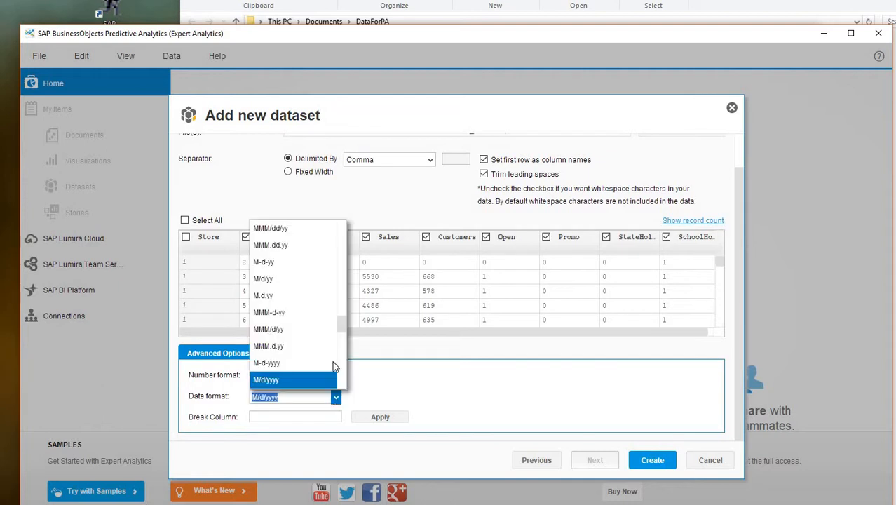
{"action": "left_click_drag", "start_coordinate": [341, 328], "coordinate": [343, 364]}
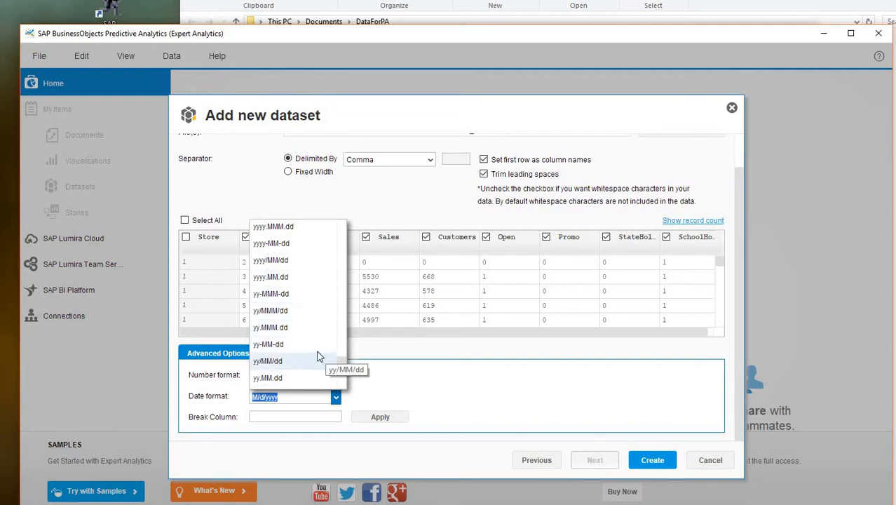
{"action": "left_click_drag", "start_coordinate": [344, 370], "coordinate": [343, 361]}
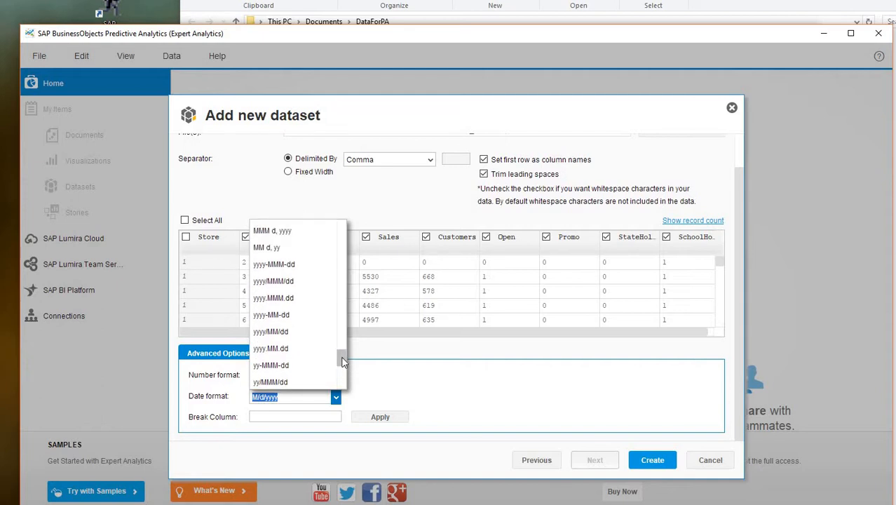
{"action": "left_click", "coordinate": [305, 317]}
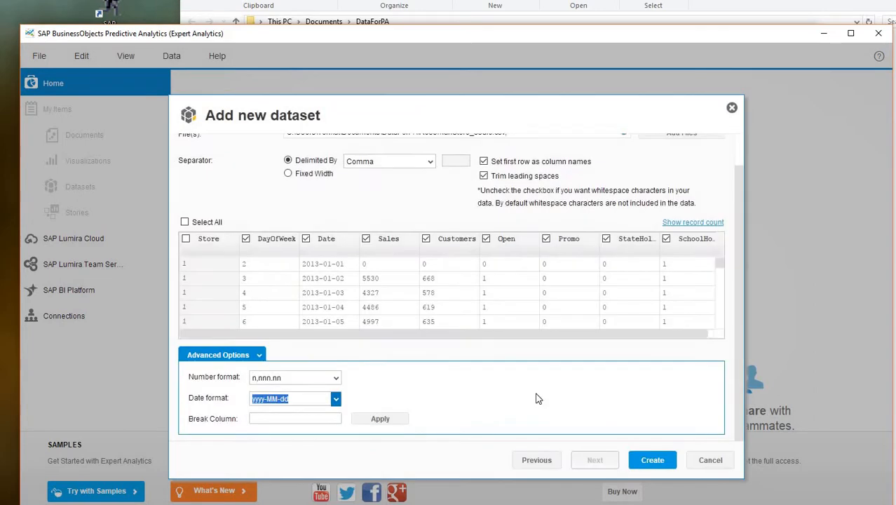
{"action": "left_click", "coordinate": [653, 465]}
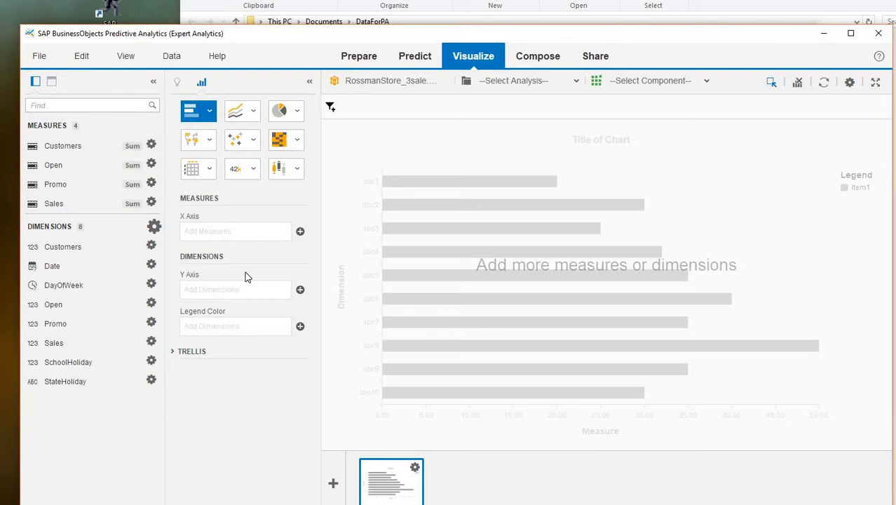
Examine the imported data in the Prepare view and the functions offered for a new calculated dimension, without creating one
{"action": "left_click", "coordinate": [366, 63]}
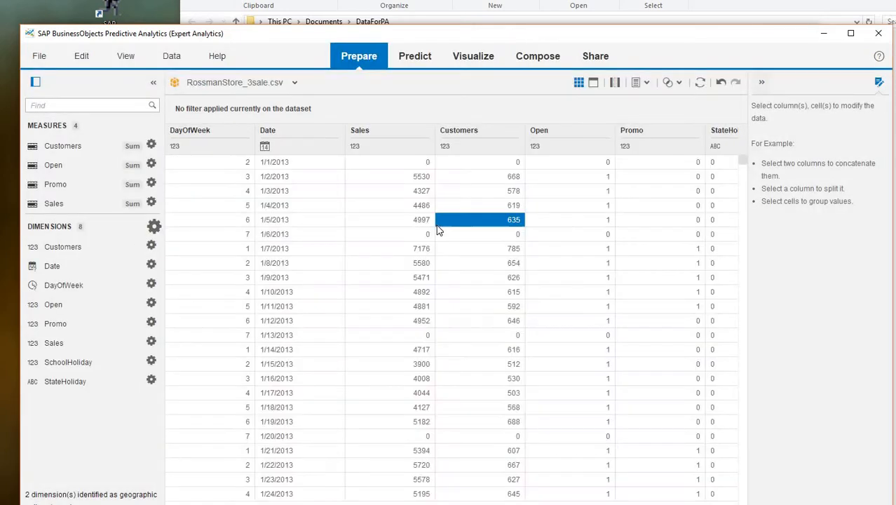
{"action": "left_click", "coordinate": [646, 84]}
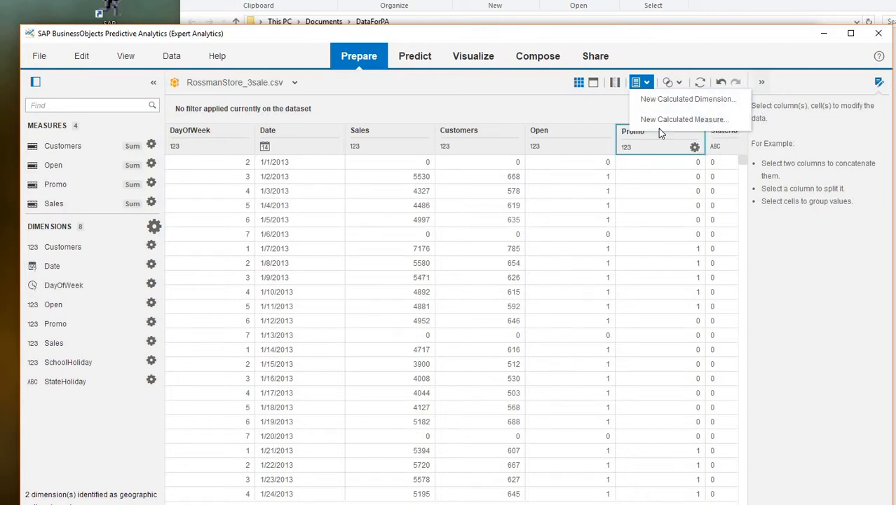
{"action": "left_click", "coordinate": [665, 101]}
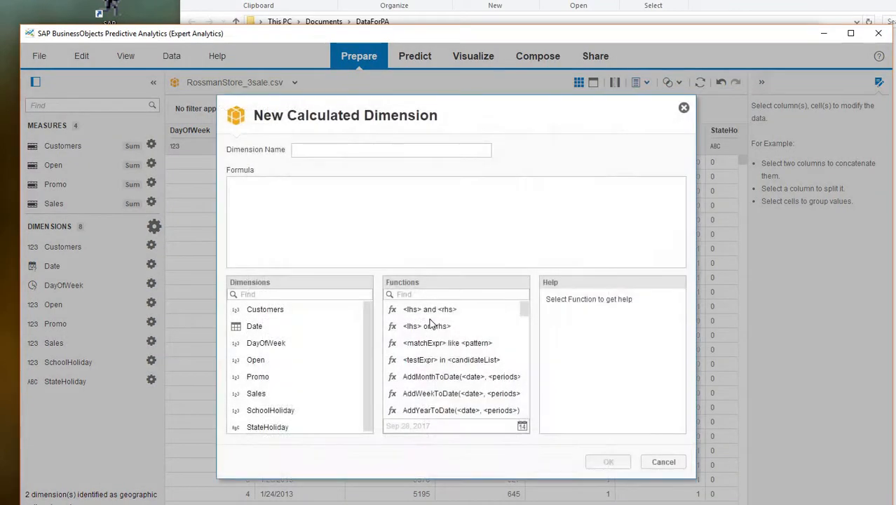
{"action": "left_click_drag", "start_coordinate": [524, 308], "coordinate": [526, 381]}
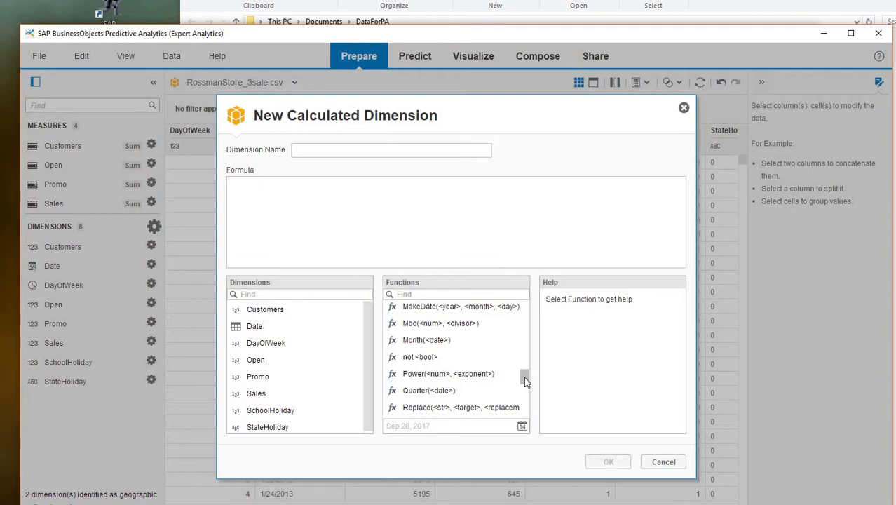
{"action": "mouse_move", "coordinate": [524, 377]}
{"action": "left_mouse_down"}
{"action": "mouse_move", "coordinate": [524, 368]}
{"action": "mouse_move", "coordinate": [527, 390]}
{"action": "mouse_move", "coordinate": [526, 382]}
{"action": "left_mouse_up"}
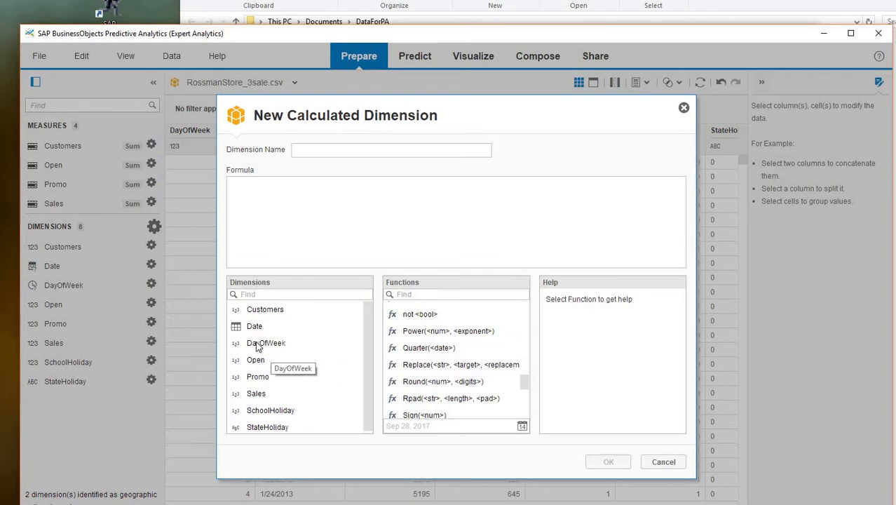
{"action": "left_click", "coordinate": [663, 463]}
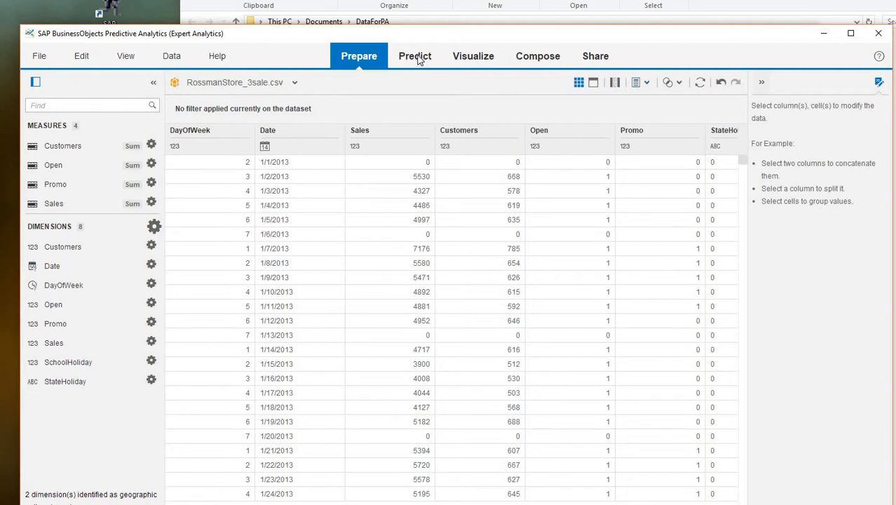
Switch to the Predict designer and examine the available data writers and algorithms, including the time series ones
{"action": "left_click", "coordinate": [418, 61]}
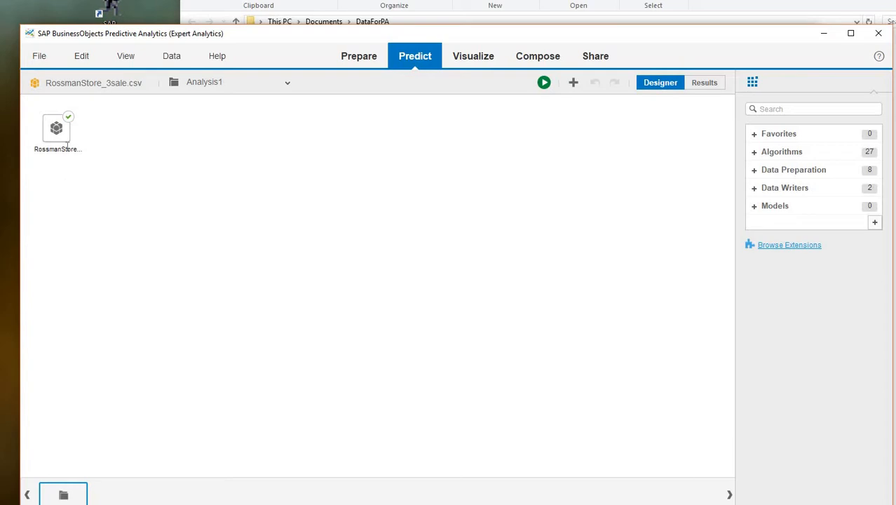
{"action": "mouse_move", "coordinate": [39, 141]}
{"action": "left_click", "coordinate": [755, 191]}
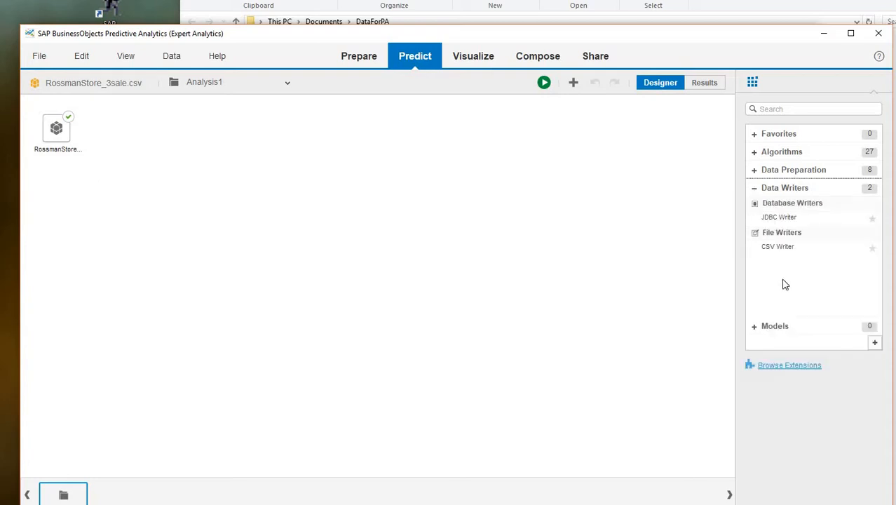
{"action": "left_click", "coordinate": [755, 171]}
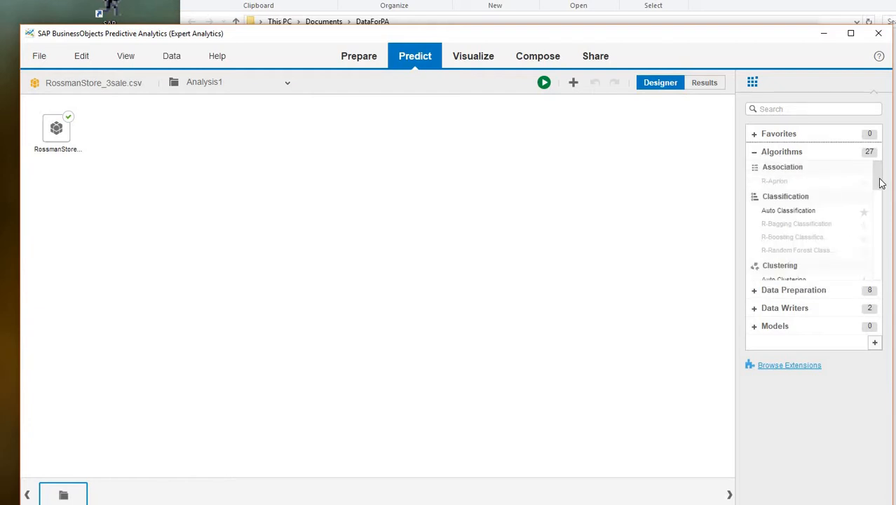
{"action": "left_click_drag", "start_coordinate": [879, 188], "coordinate": [869, 280]}
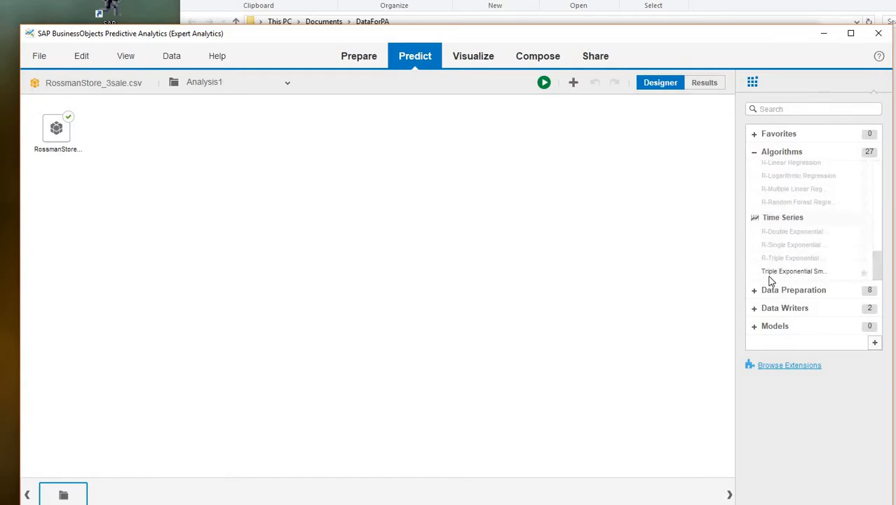
{"action": "mouse_move", "coordinate": [783, 279]}
Add a Filter preprocessor to the analysis, connected after the RossmanStore_3sale dataset
{"action": "left_click", "coordinate": [754, 292]}
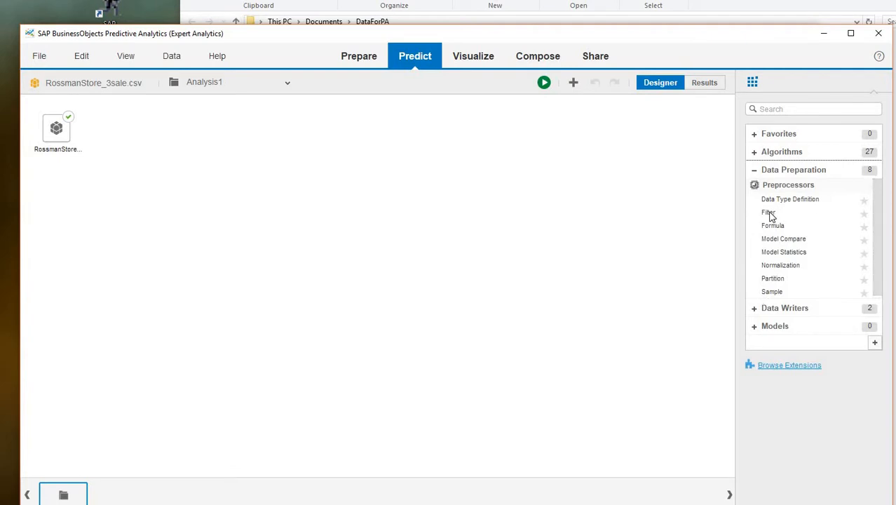
{"action": "mouse_move", "coordinate": [768, 215]}
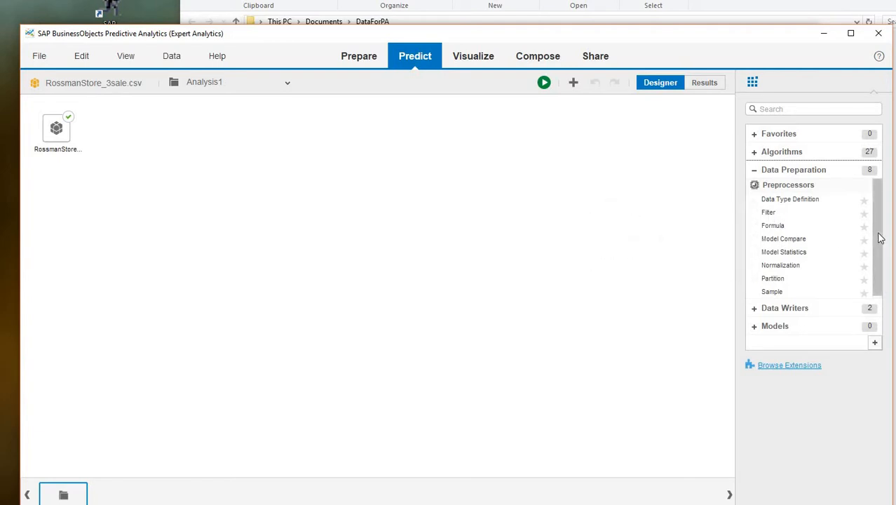
{"action": "left_click_drag", "start_coordinate": [767, 213], "coordinate": [140, 138]}
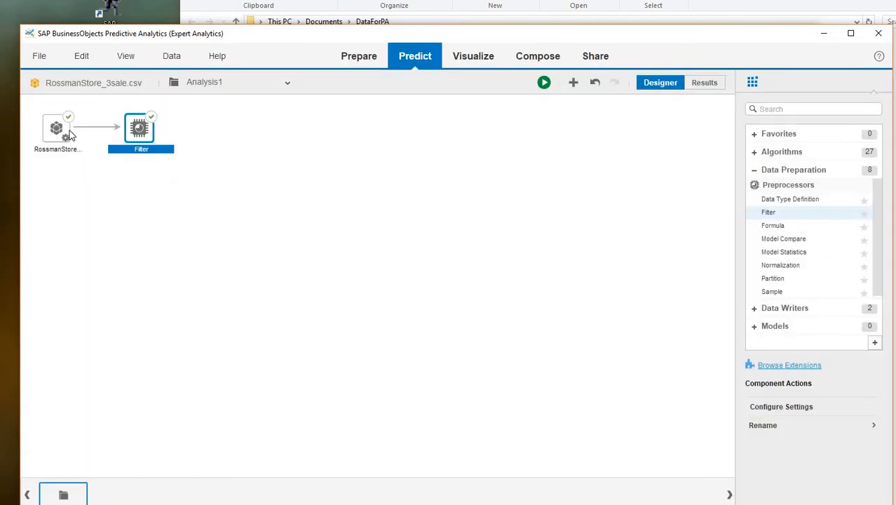
Configure the Filter component with the row filter expression [Sales]>0 and apply it
{"action": "right_click", "coordinate": [152, 135]}
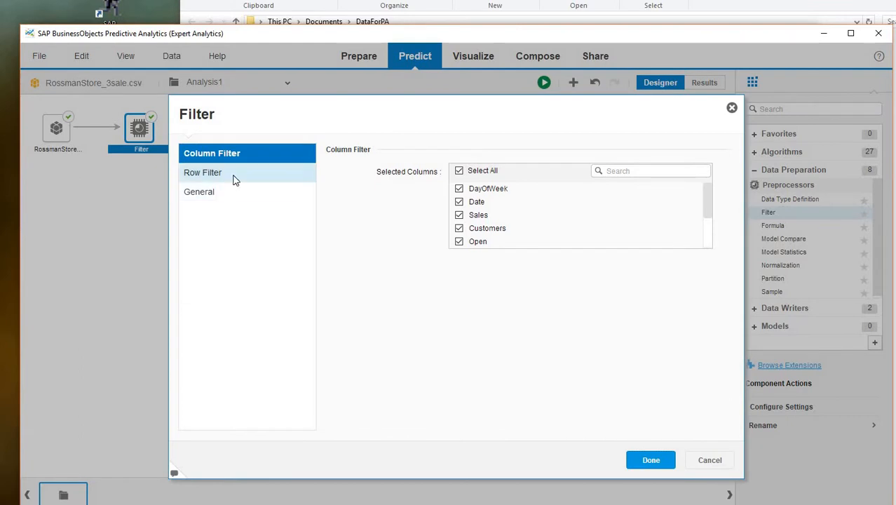
{"action": "left_click", "coordinate": [235, 179]}
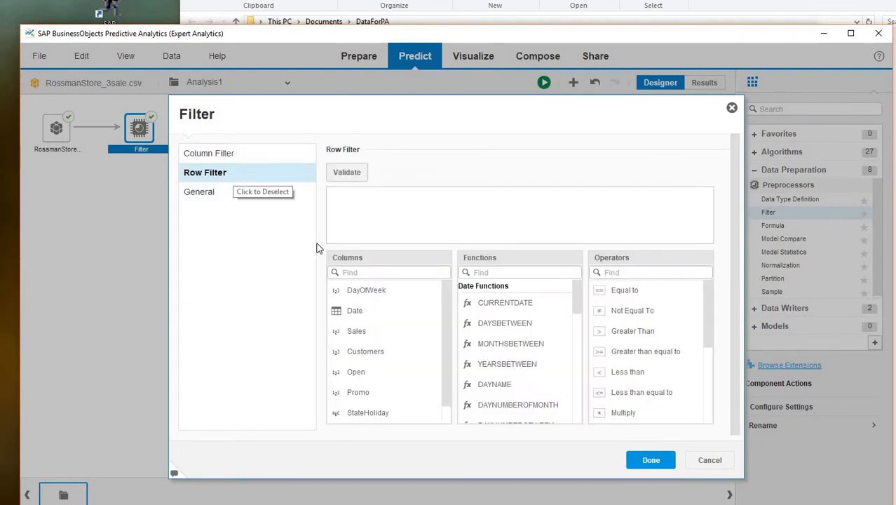
{"action": "left_click", "coordinate": [372, 332]}
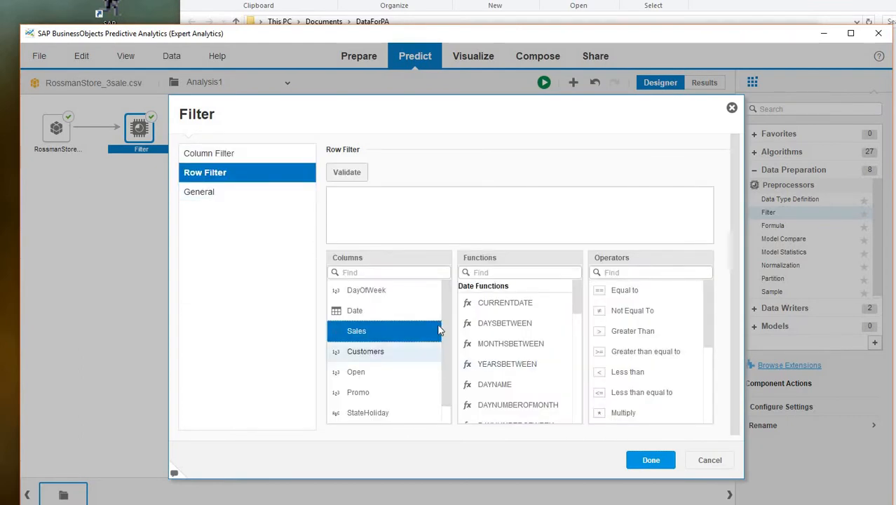
{"action": "left_click_drag", "start_coordinate": [372, 334], "coordinate": [373, 215]}
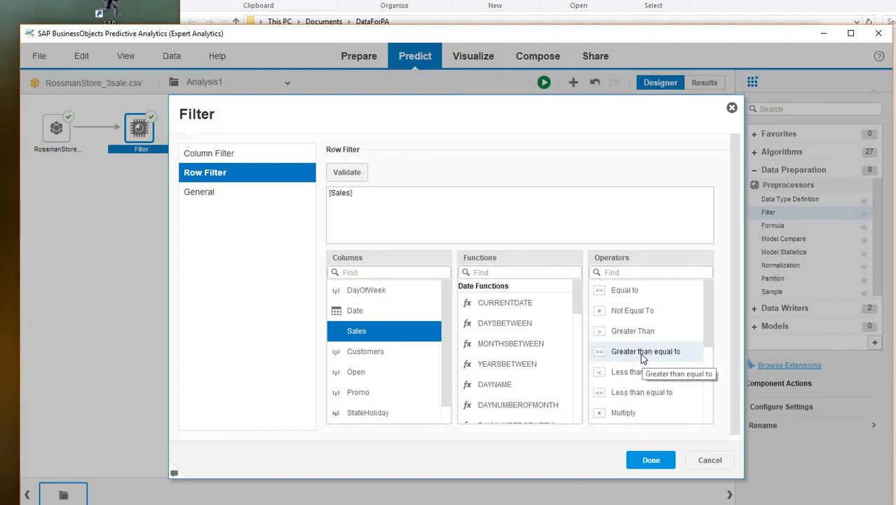
{"action": "left_click_drag", "start_coordinate": [643, 339], "coordinate": [495, 204]}
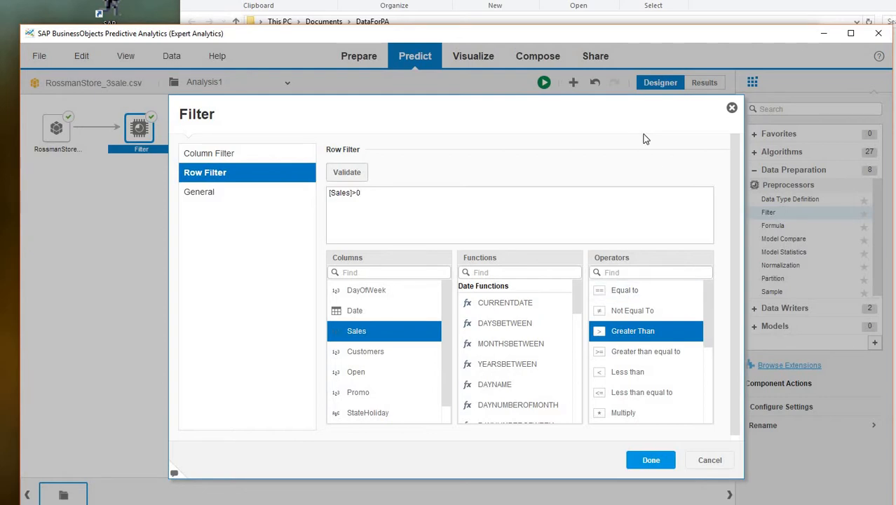
{"action": "scroll", "coordinate": [731, 225], "scroll_direction": "down", "scroll_amount": 1}
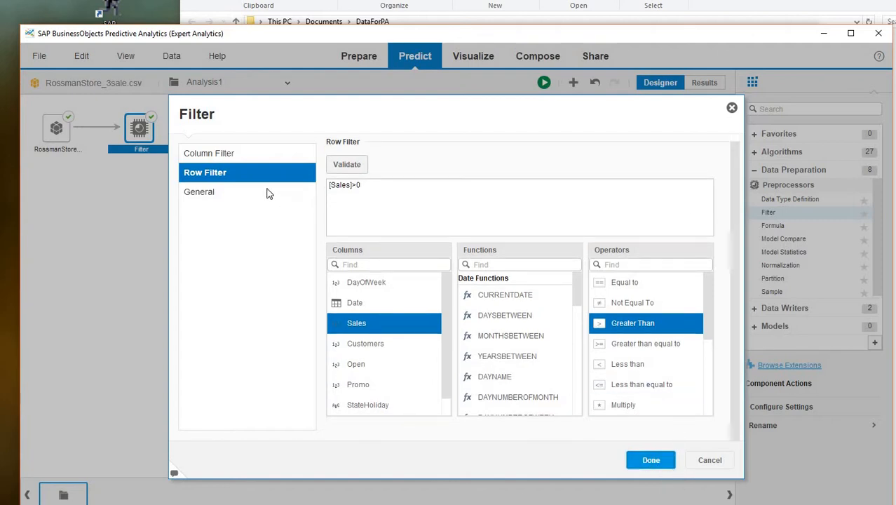
{"action": "left_click", "coordinate": [652, 463]}
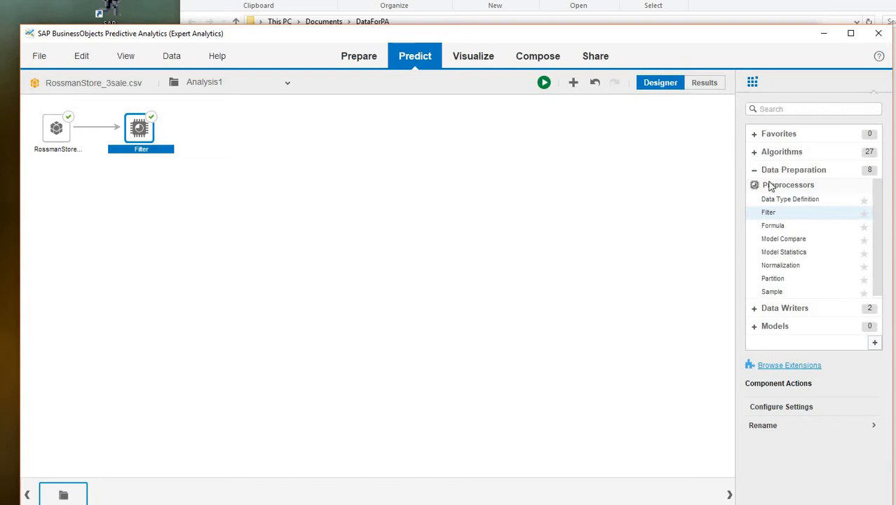
Add the Inter Quartile Range outlier algorithm to the analysis, connected after the Filter component
{"action": "left_click", "coordinate": [780, 151]}
{"action": "left_click_drag", "start_coordinate": [876, 182], "coordinate": [882, 238]}
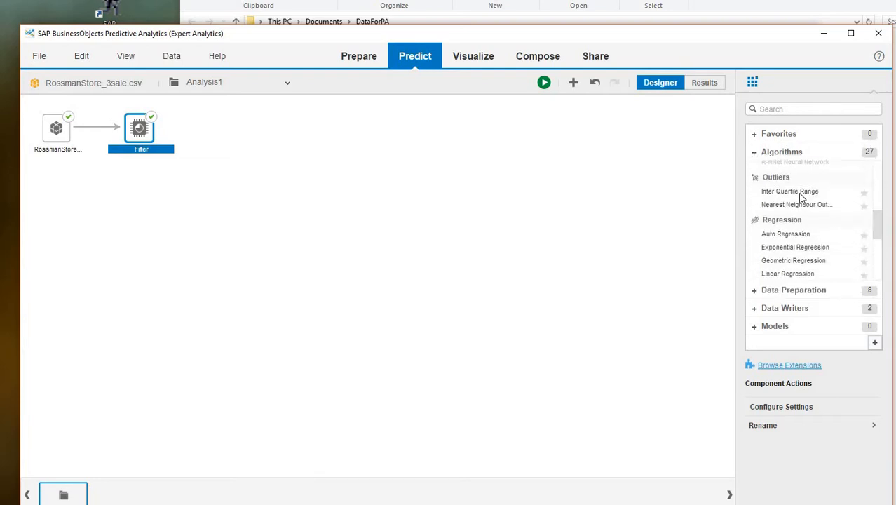
{"action": "left_click_drag", "start_coordinate": [796, 191], "coordinate": [275, 127]}
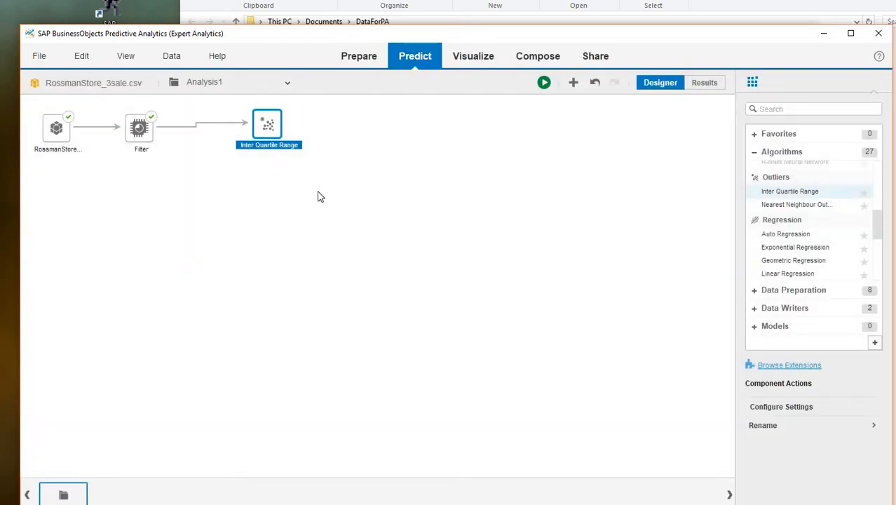
Set Sales as the feature column of the Inter Quartile Range component and apply its settings
{"action": "right_click", "coordinate": [279, 137]}
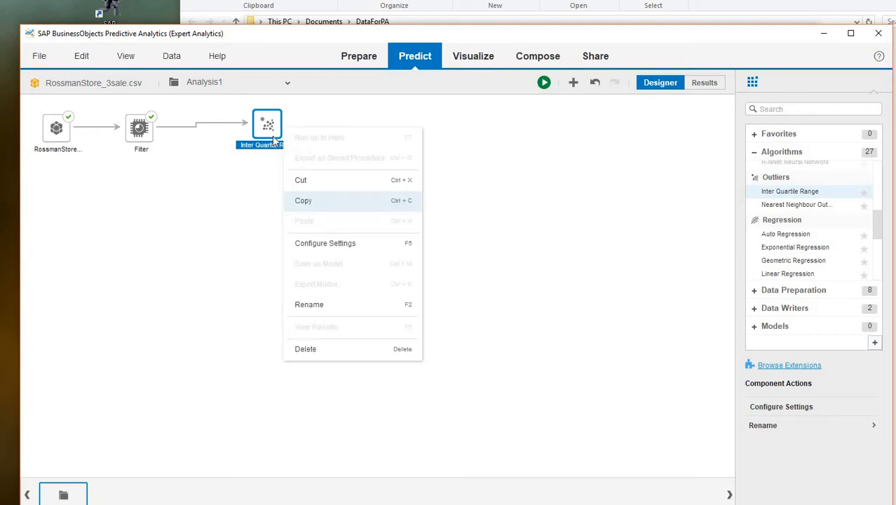
{"action": "left_click", "coordinate": [277, 135]}
{"action": "left_click", "coordinate": [276, 135]}
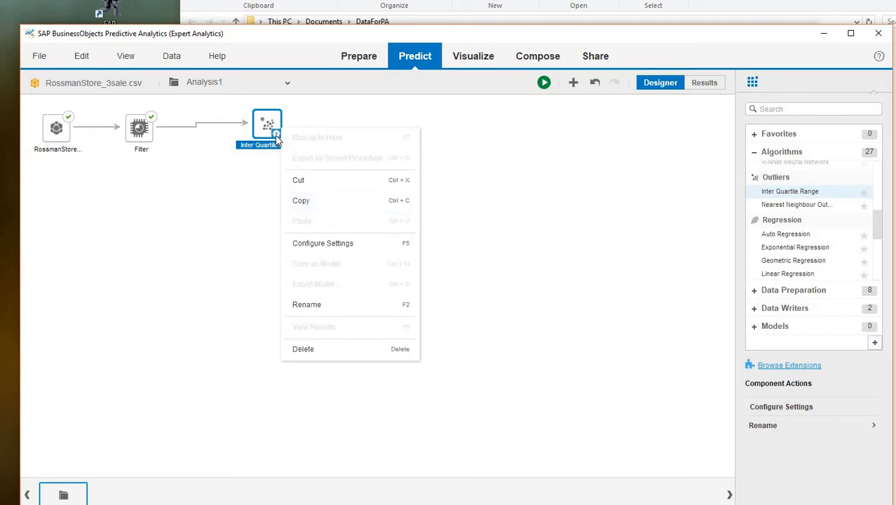
{"action": "left_click", "coordinate": [341, 250]}
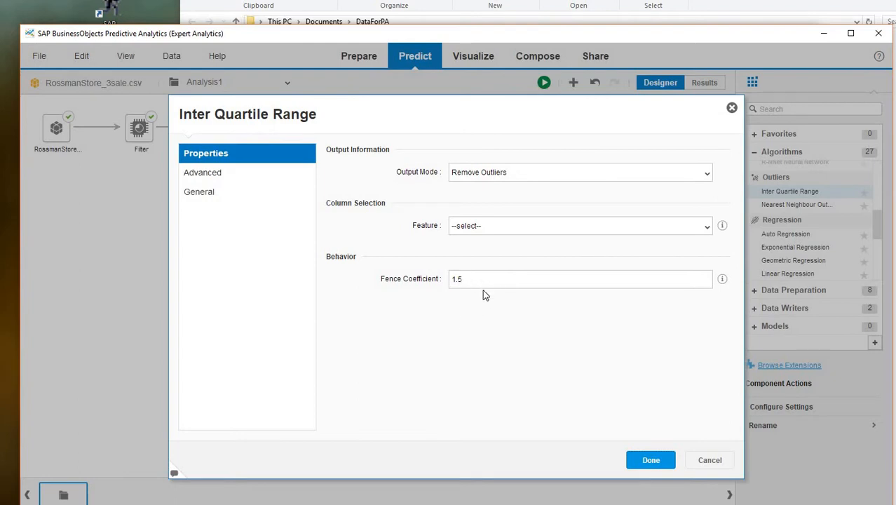
{"action": "left_click", "coordinate": [706, 226]}
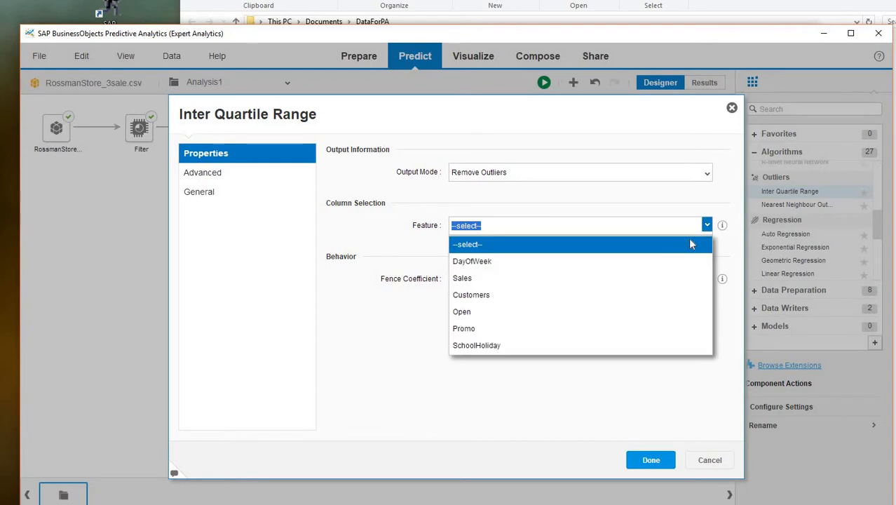
{"action": "left_click", "coordinate": [577, 279]}
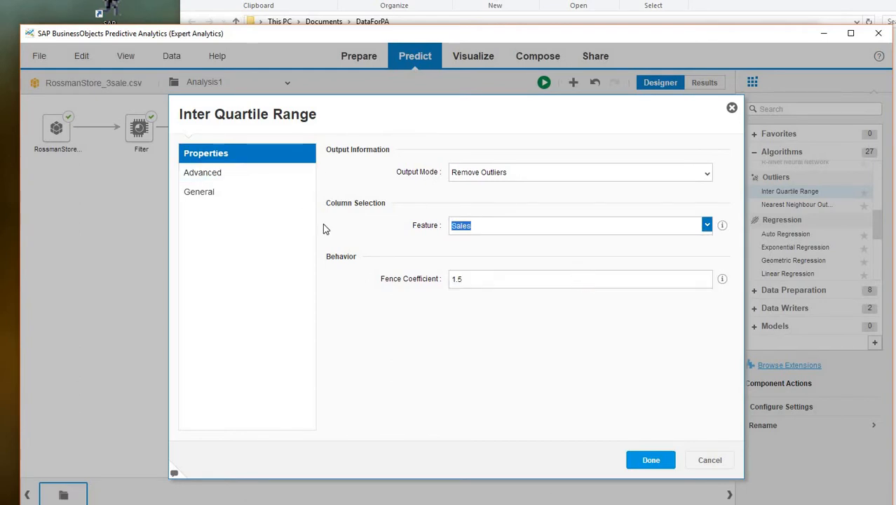
{"action": "left_click", "coordinate": [649, 464]}
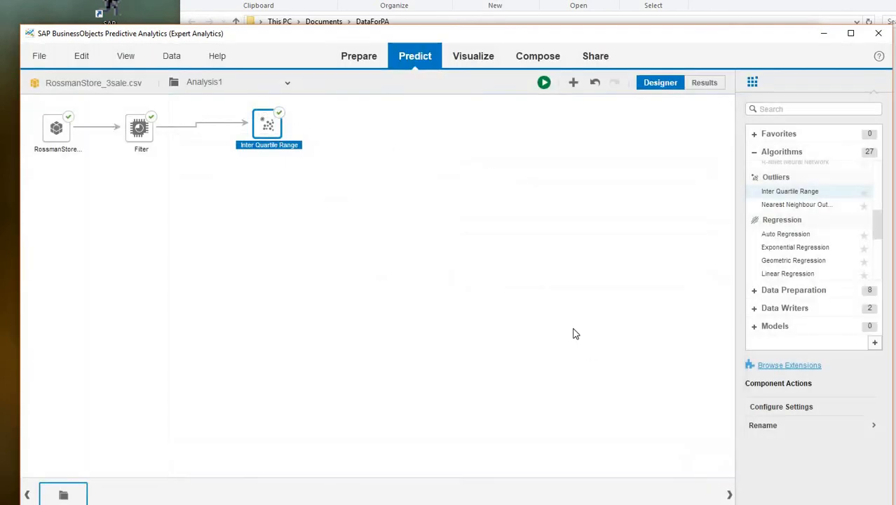
Add the Triple Exponential Smoothing algorithm after Inter Quartile Range and examine its basic and advanced settings
{"action": "left_click_drag", "start_coordinate": [879, 232], "coordinate": [886, 282]}
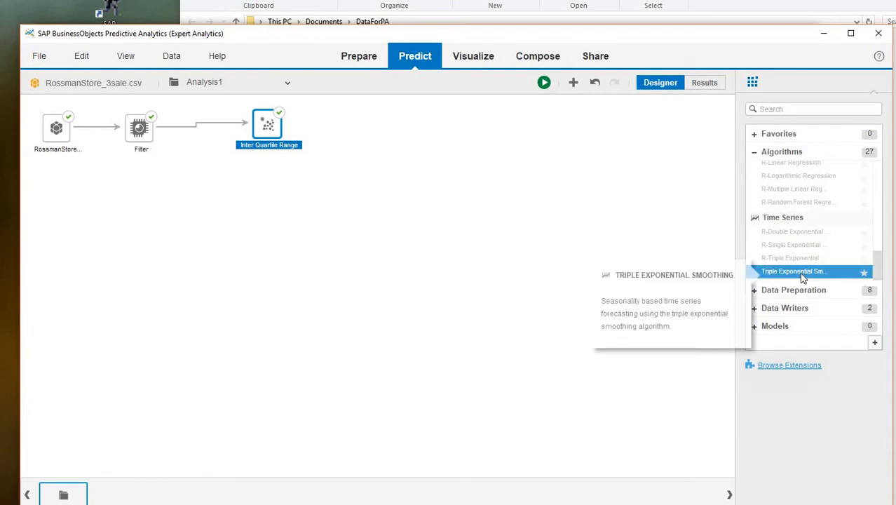
{"action": "left_click_drag", "start_coordinate": [789, 272], "coordinate": [427, 133]}
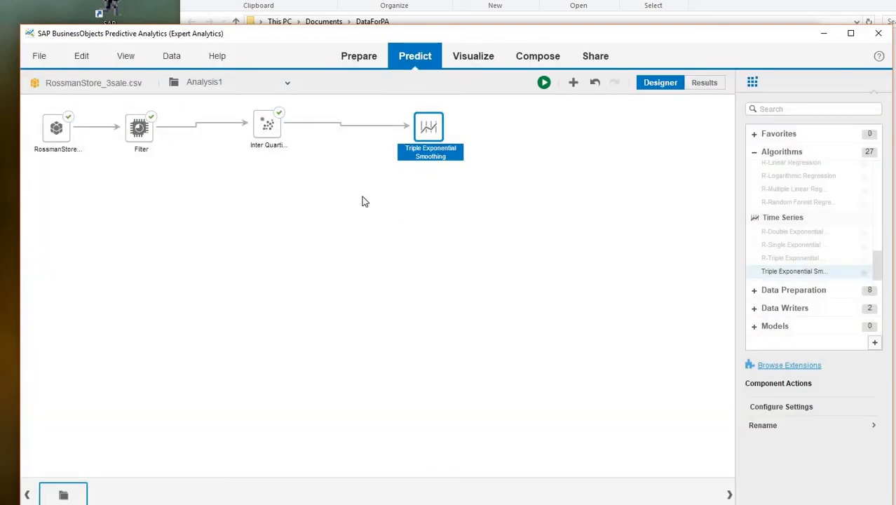
{"action": "right_click", "coordinate": [441, 132]}
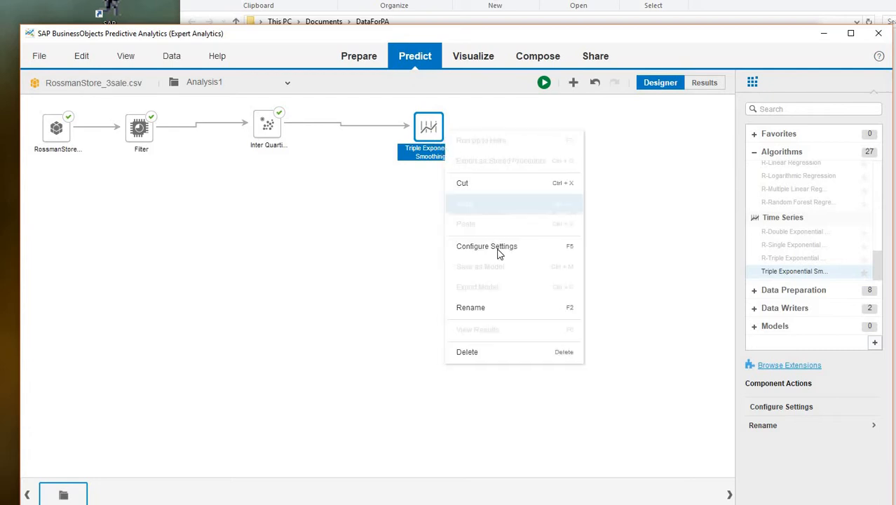
{"action": "left_click", "coordinate": [497, 252]}
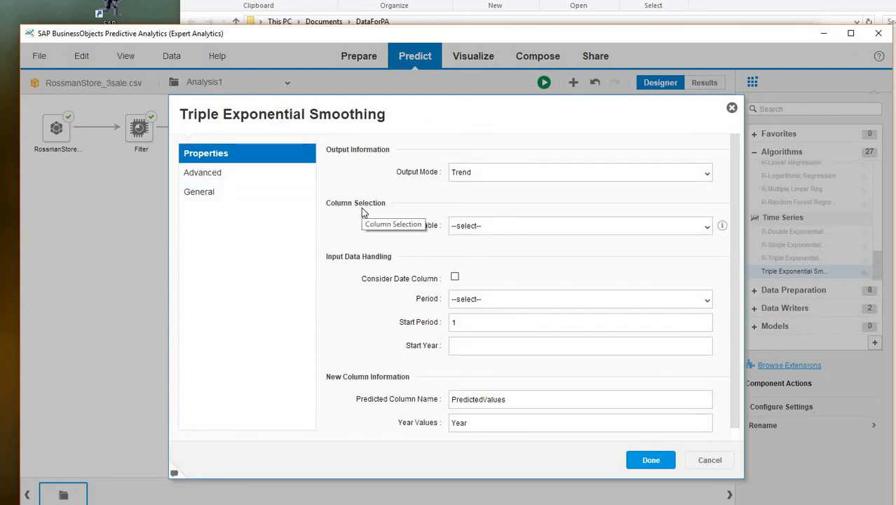
{"action": "left_click", "coordinate": [281, 183]}
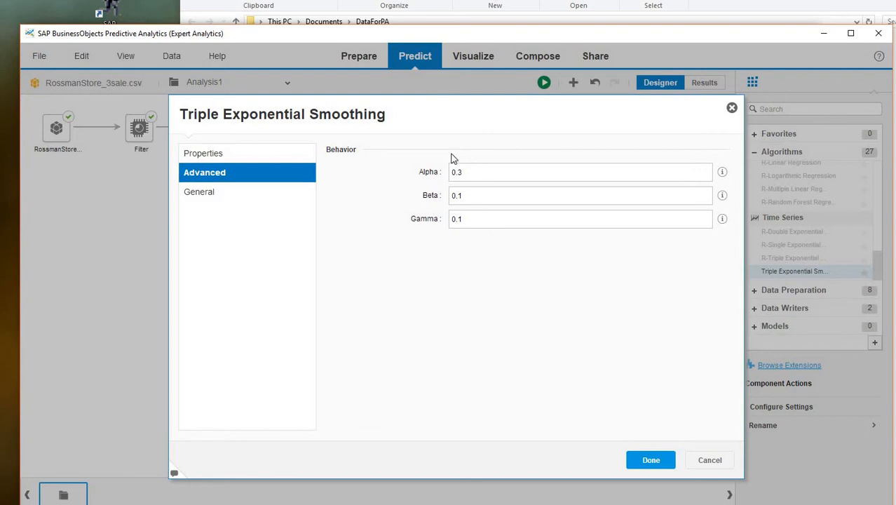
{"action": "left_click", "coordinate": [244, 155]}
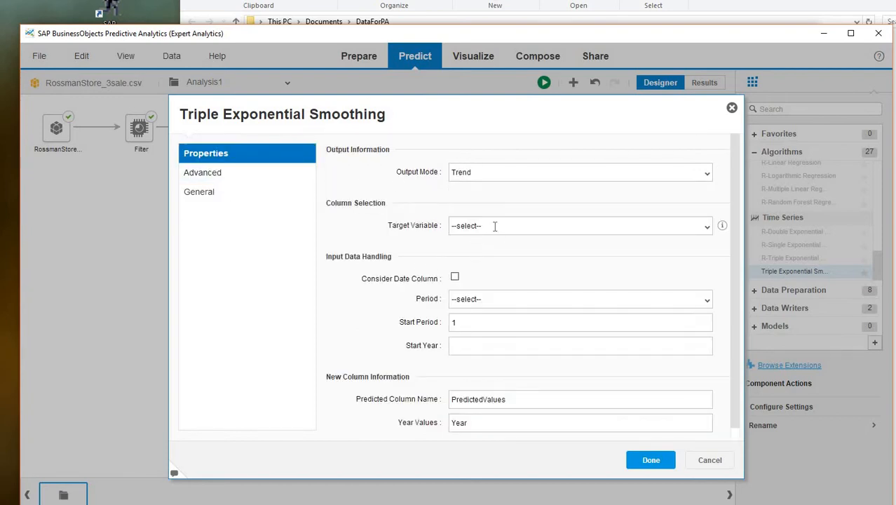
Set the Triple Exponential Smoothing output mode to Forecast with 2 periods to predict and Sales as the target variable
{"action": "left_click", "coordinate": [706, 175]}
{"action": "left_click", "coordinate": [633, 209]}
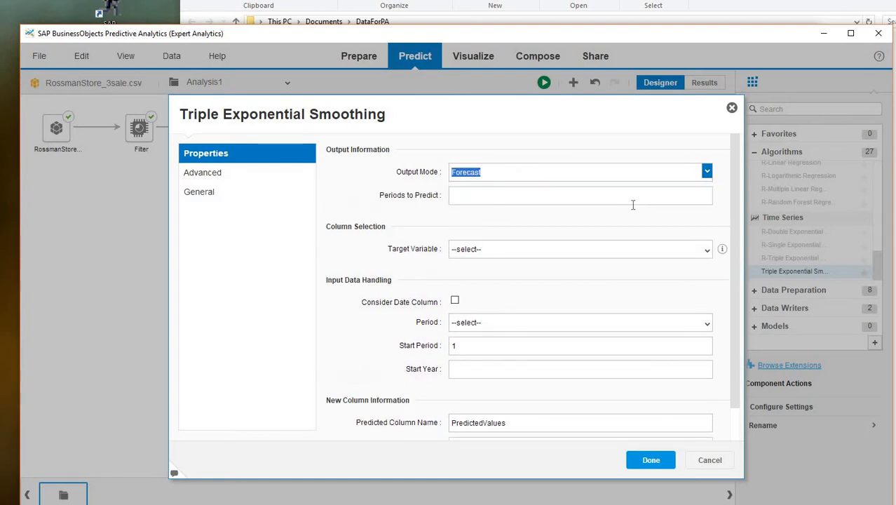
{"action": "left_click", "coordinate": [557, 200]}
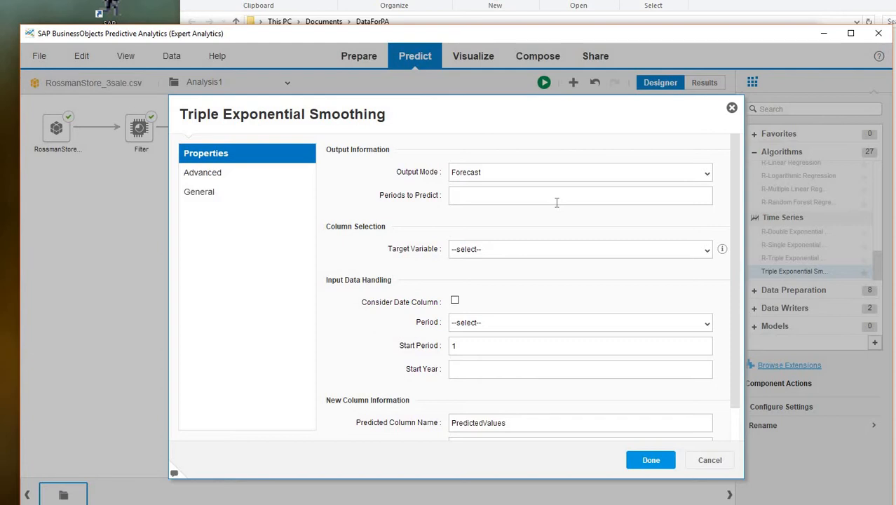
{"action": "left_click", "coordinate": [707, 250]}
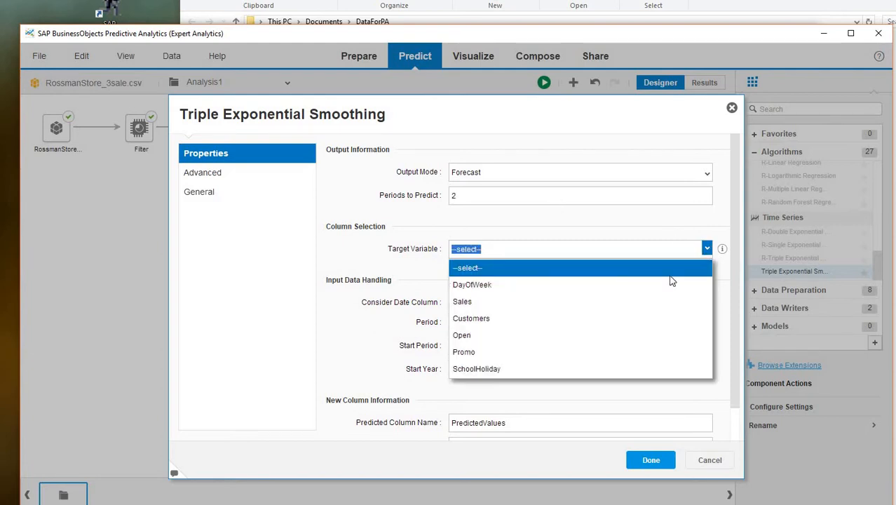
{"action": "left_click", "coordinate": [577, 303]}
Make the smoothing consider a date column and choose Date as that column
{"action": "scroll", "coordinate": [713, 280], "scroll_direction": "down", "scroll_amount": 1}
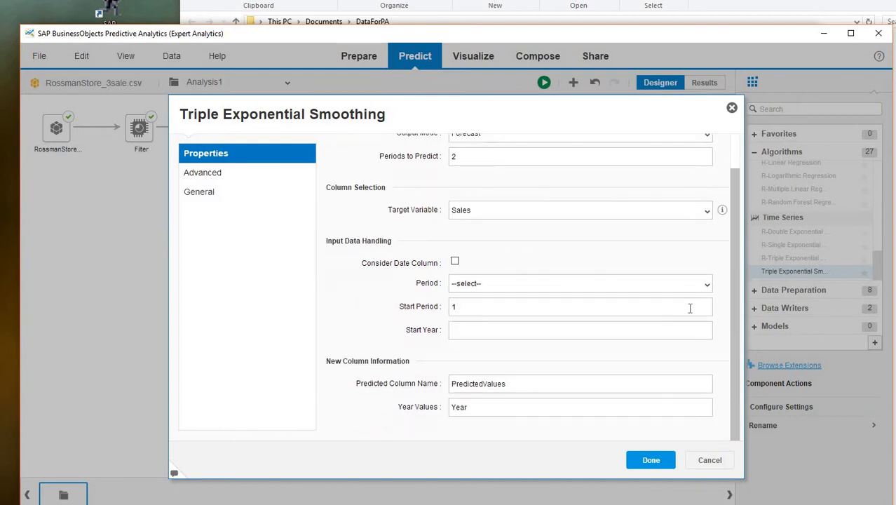
{"action": "left_click", "coordinate": [707, 284]}
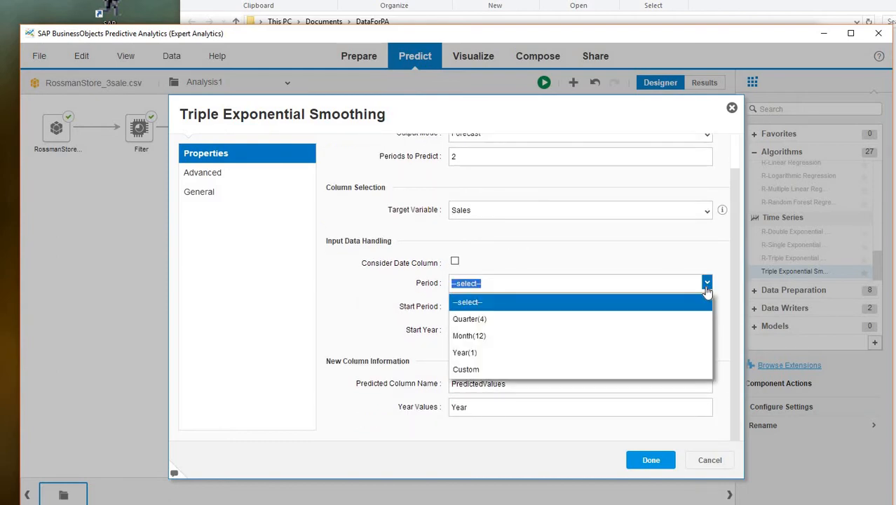
{"action": "left_click", "coordinate": [456, 261]}
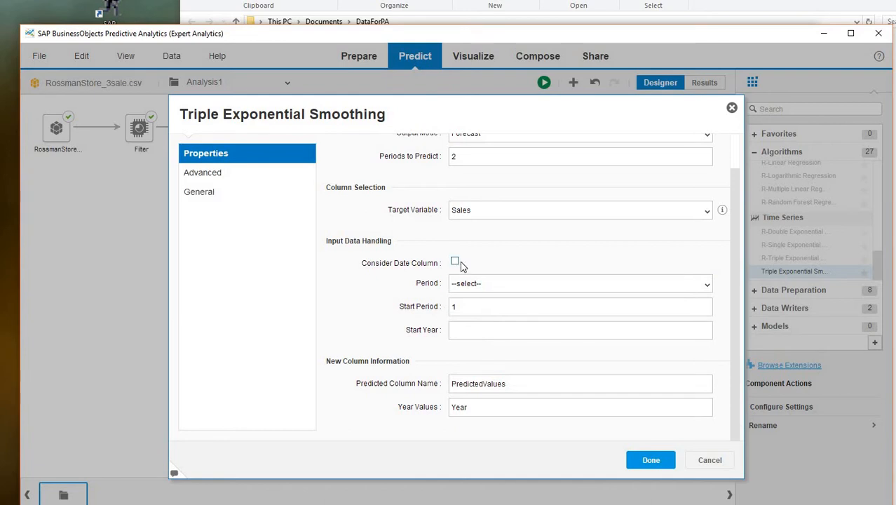
{"action": "left_click", "coordinate": [455, 261]}
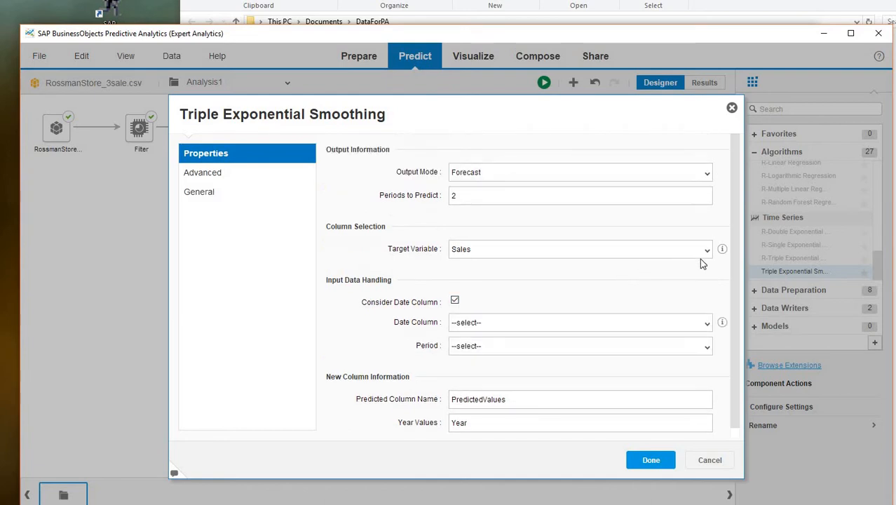
{"action": "left_click", "coordinate": [706, 323]}
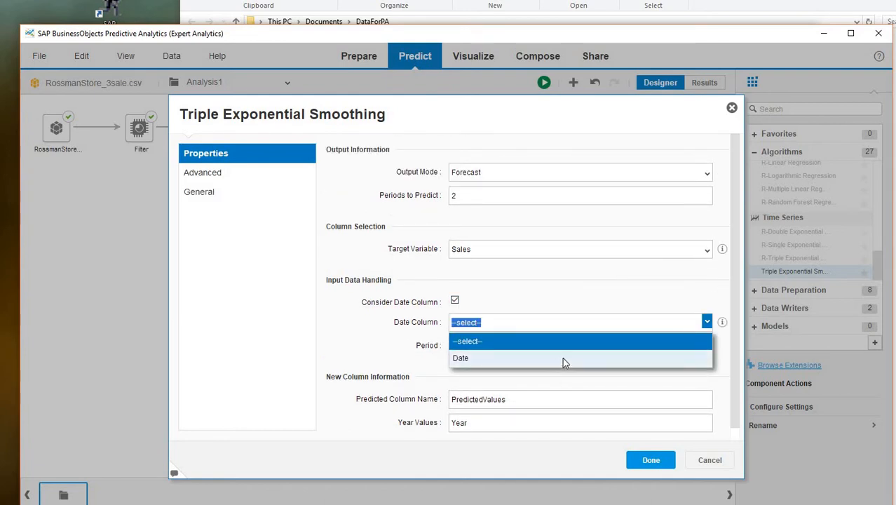
{"action": "left_click", "coordinate": [562, 357]}
Try to choose a period for the Triple Exponential Smoothing, reselecting Date as the date column
{"action": "left_click", "coordinate": [707, 351]}
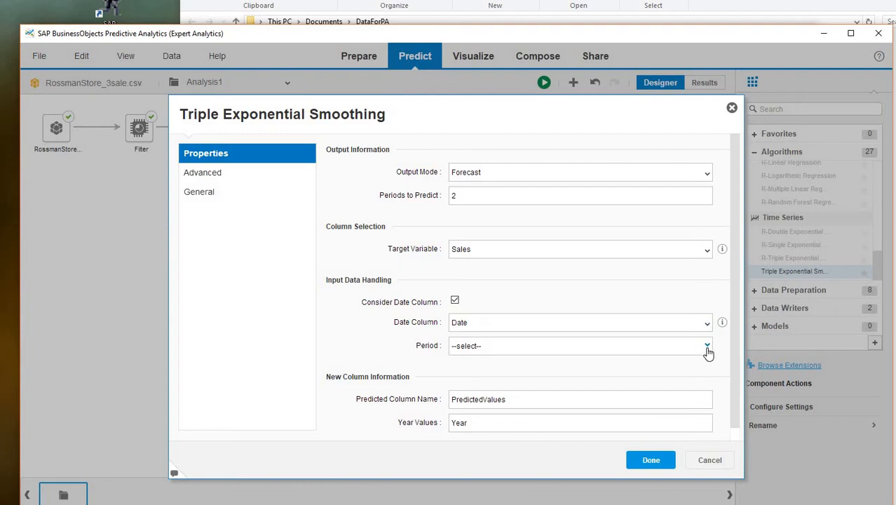
{"action": "left_click", "coordinate": [708, 351]}
{"action": "left_click", "coordinate": [708, 351]}
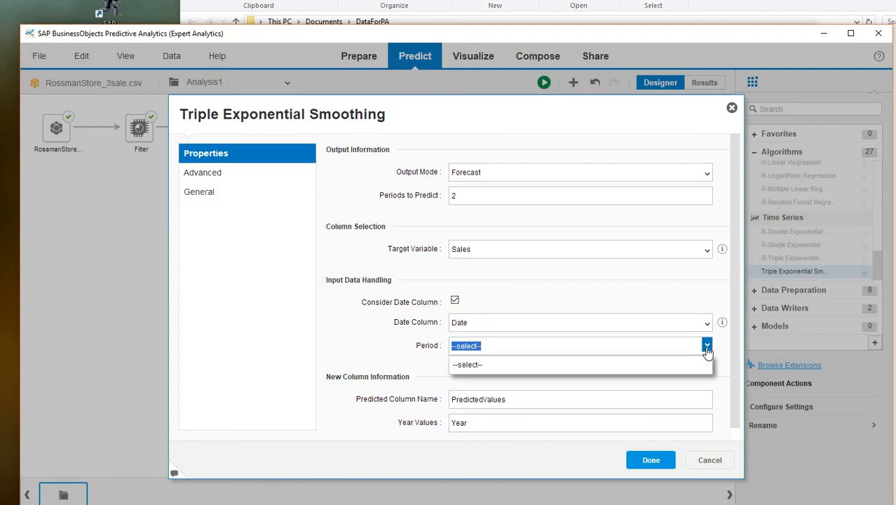
{"action": "left_click", "coordinate": [708, 351]}
{"action": "scroll", "coordinate": [671, 338], "scroll_direction": "down", "scroll_amount": 1}
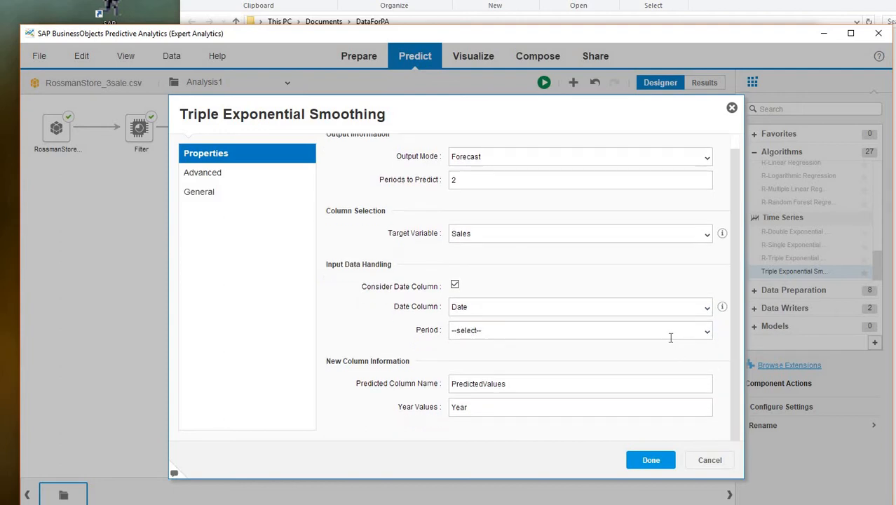
{"action": "left_click", "coordinate": [707, 331]}
{"action": "left_click", "coordinate": [574, 308]}
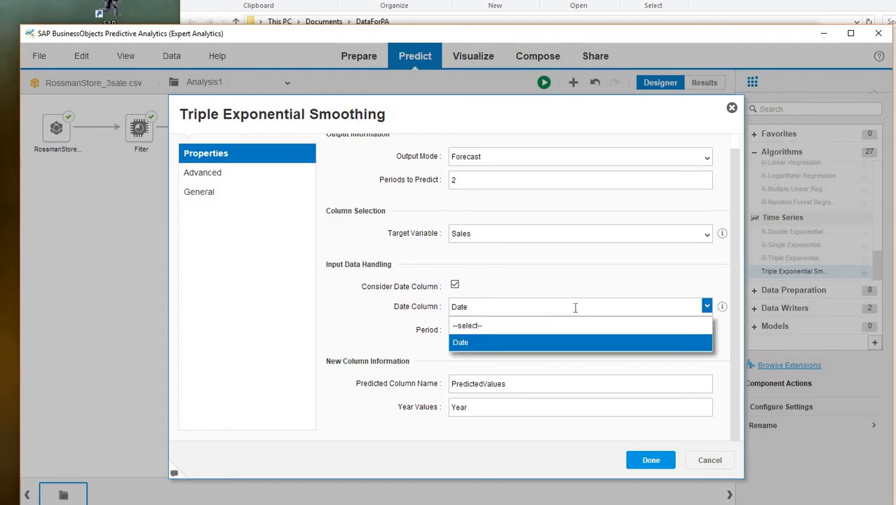
{"action": "left_click", "coordinate": [516, 343]}
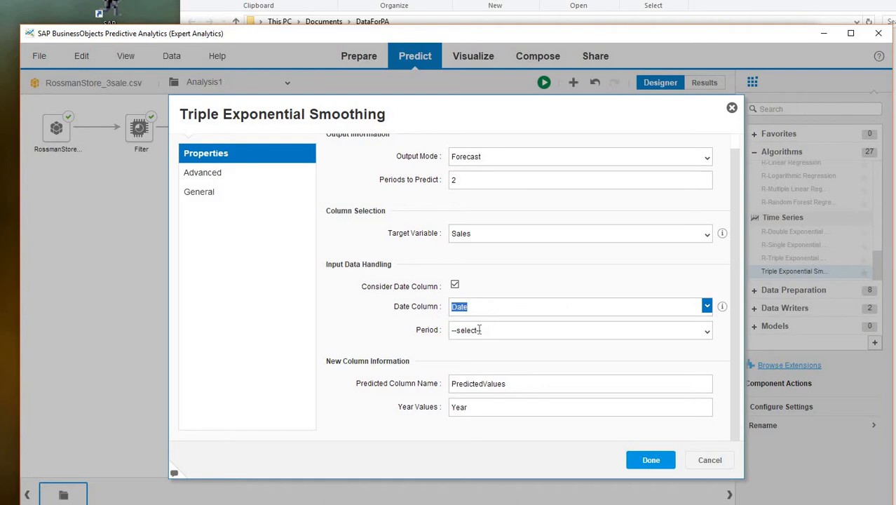
{"action": "key", "text": "Tab"}
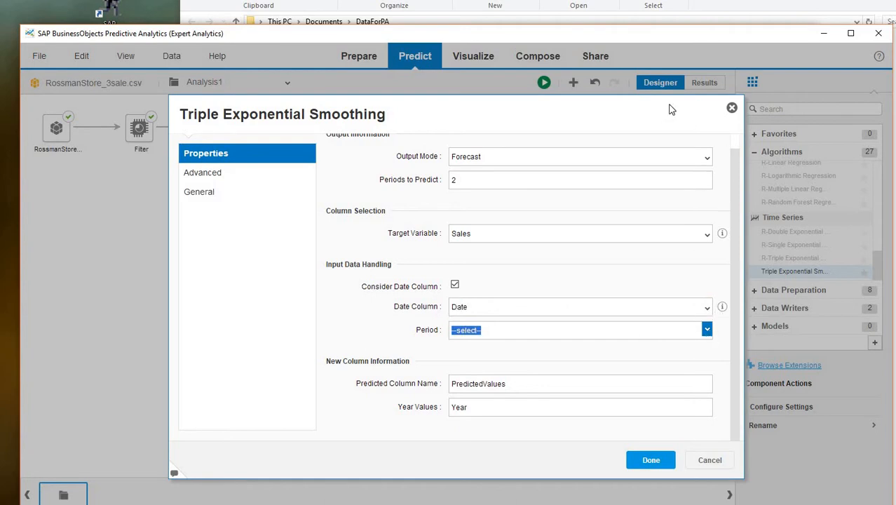
{"action": "left_click_drag", "start_coordinate": [670, 109], "coordinate": [577, 98]}
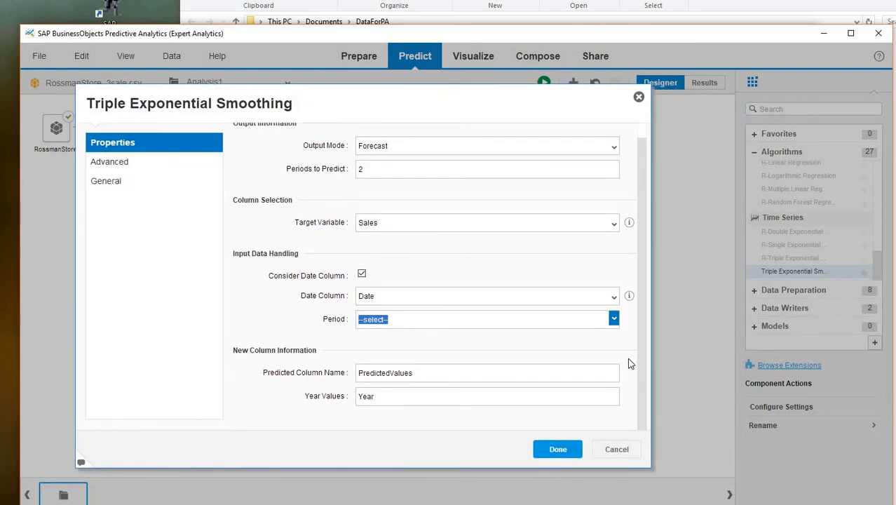
{"action": "left_click", "coordinate": [400, 168]}
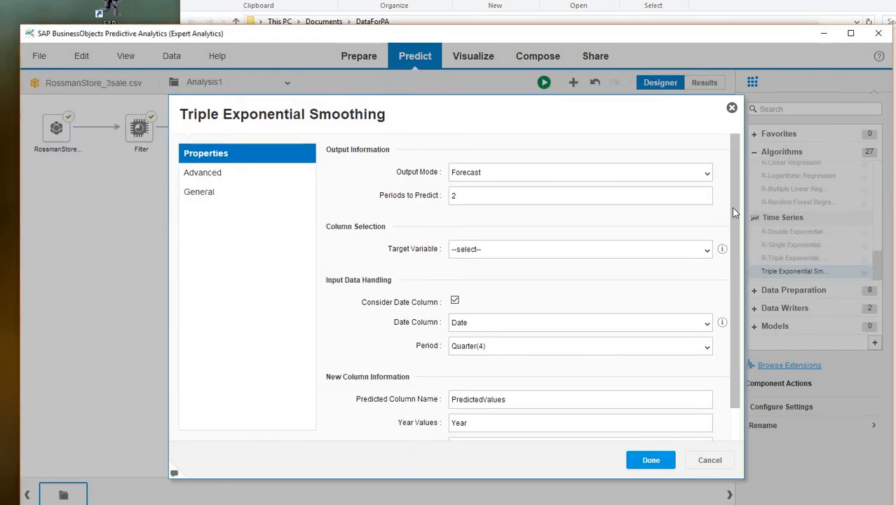
Set Sales as the target variable of the quarterly Triple Exponential Smoothing and apply the component's settings
{"action": "scroll", "coordinate": [726, 303], "scroll_direction": "down", "scroll_amount": 1}
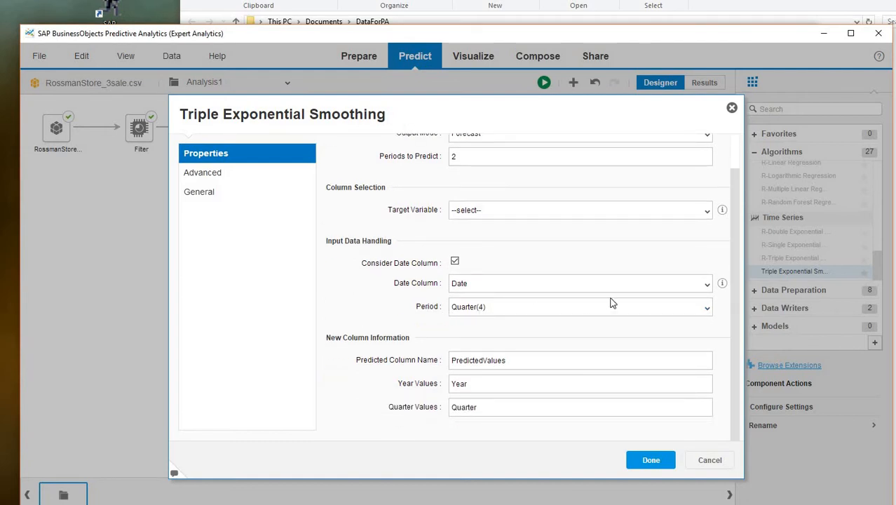
{"action": "scroll", "coordinate": [733, 281], "scroll_direction": "up", "scroll_amount": 1}
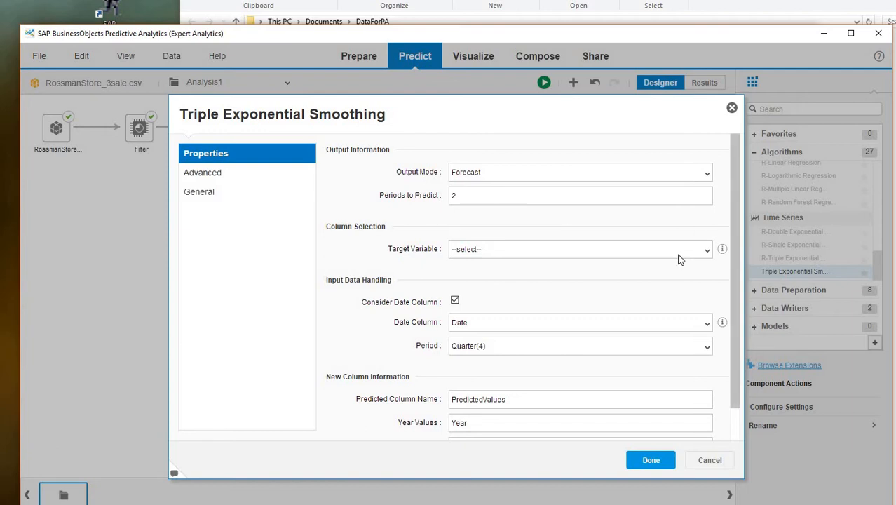
{"action": "left_click", "coordinate": [707, 251]}
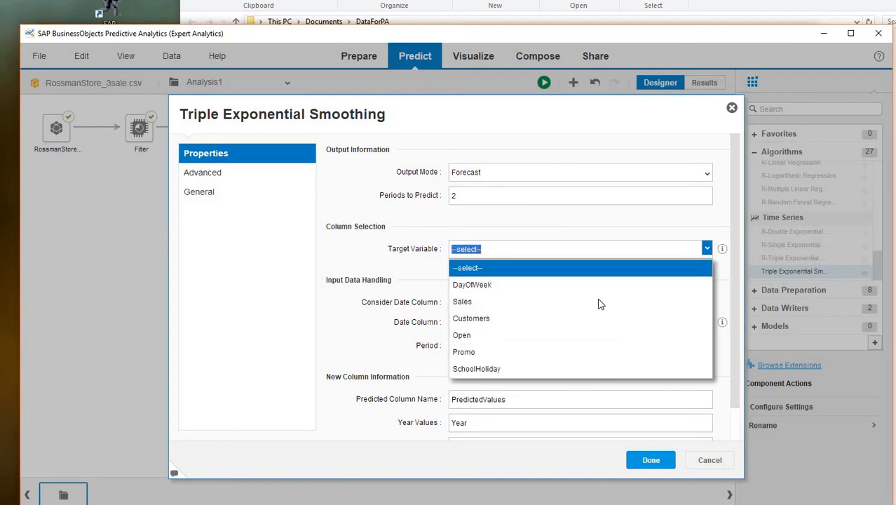
{"action": "left_click", "coordinate": [561, 306]}
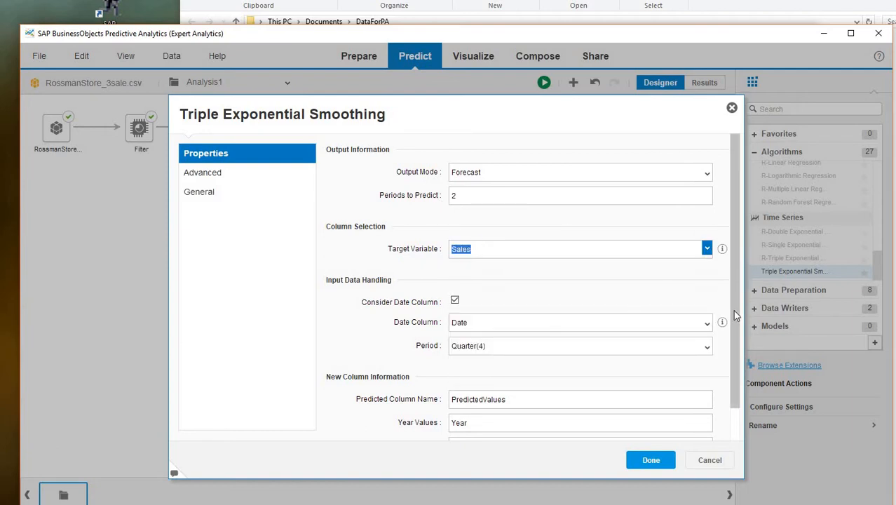
{"action": "left_click_drag", "start_coordinate": [736, 314], "coordinate": [740, 342]}
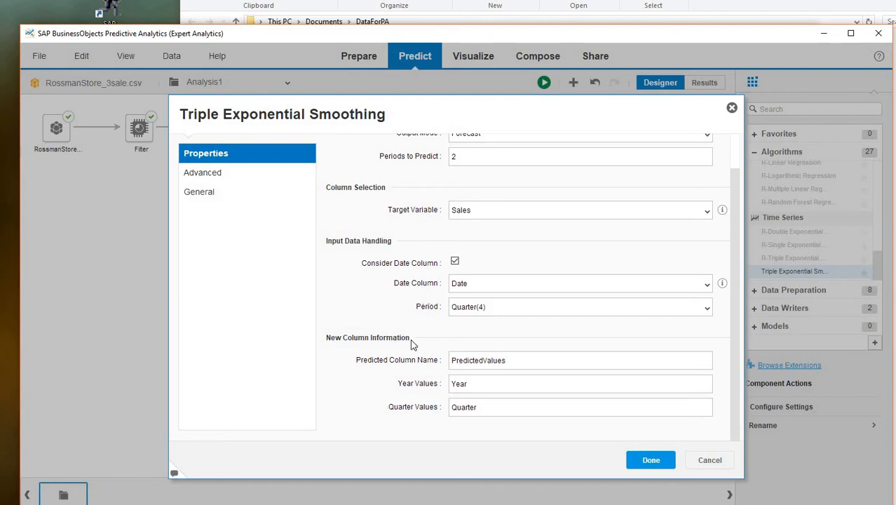
{"action": "left_click", "coordinate": [652, 464]}
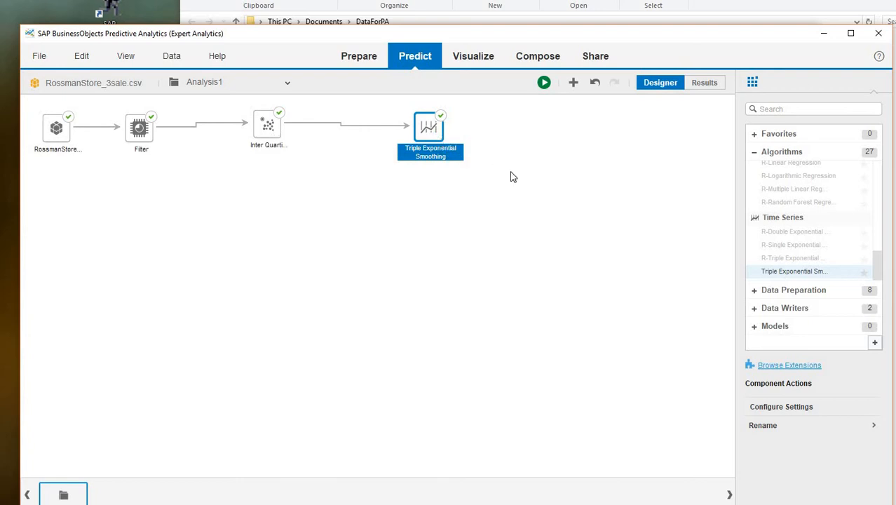
Run the complete analysis chain and switch to the Results view
{"action": "left_click", "coordinate": [545, 84]}
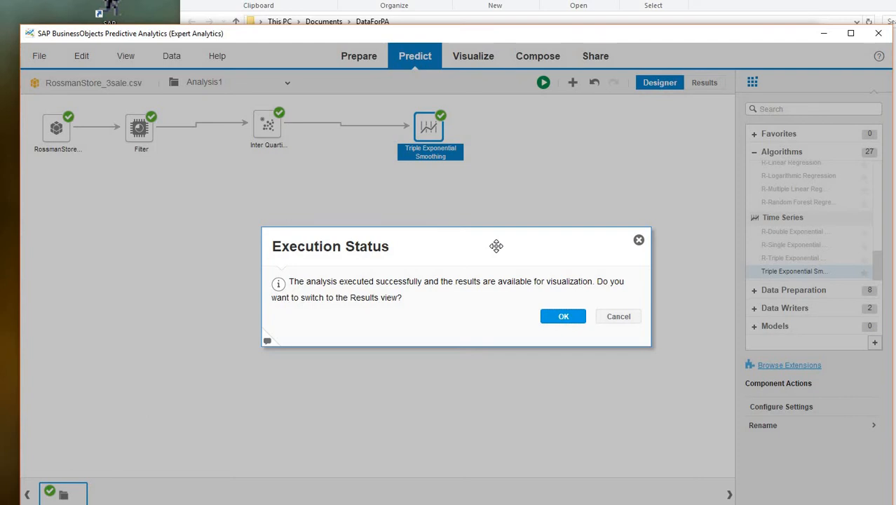
{"action": "left_click", "coordinate": [567, 320]}
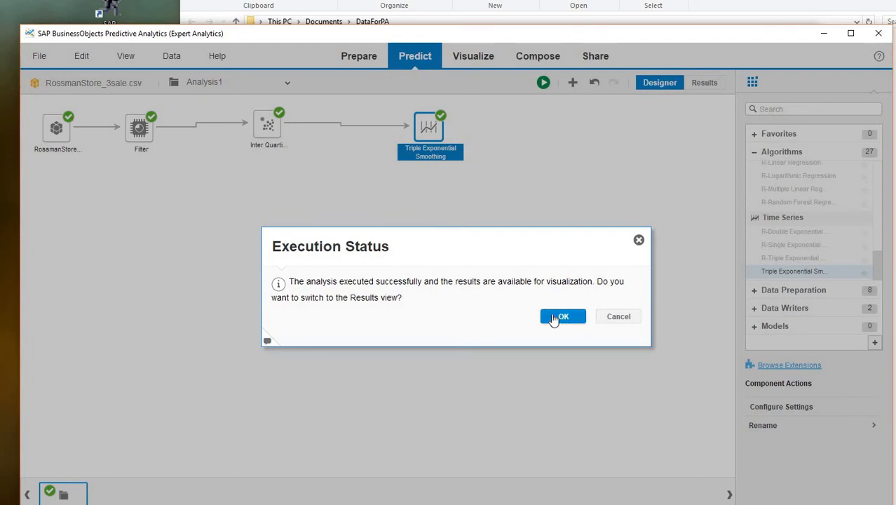
{"action": "left_click", "coordinate": [554, 318]}
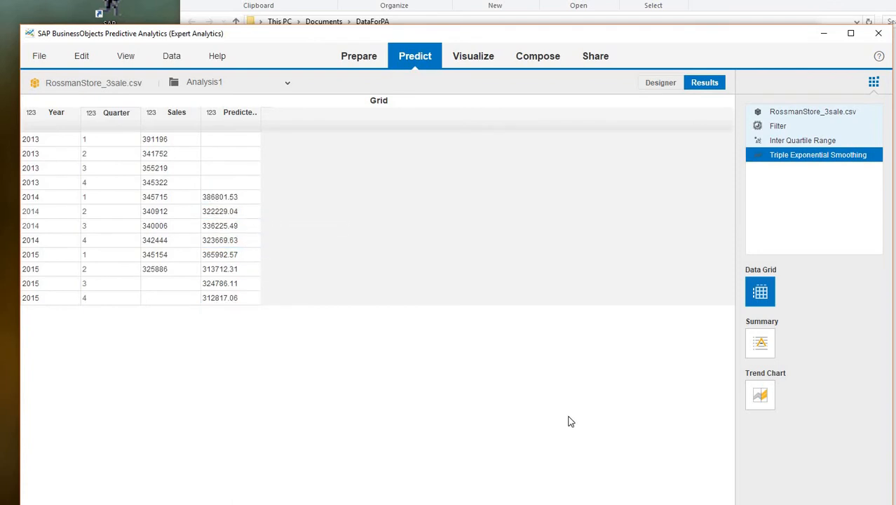
Display the Triple Exponential Smoothing trend chart and compare actual with predicted sales, pointing out the preceding chain components
{"action": "left_click", "coordinate": [761, 396]}
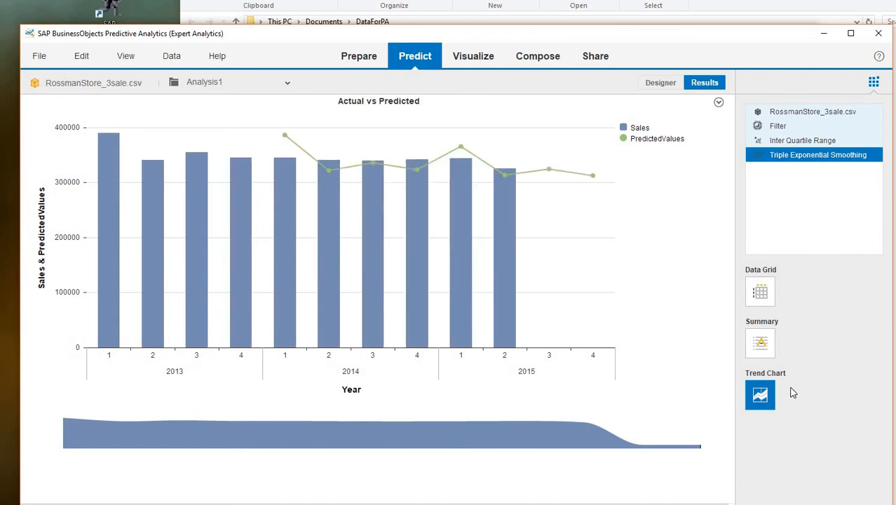
{"action": "left_click", "coordinate": [793, 112]}
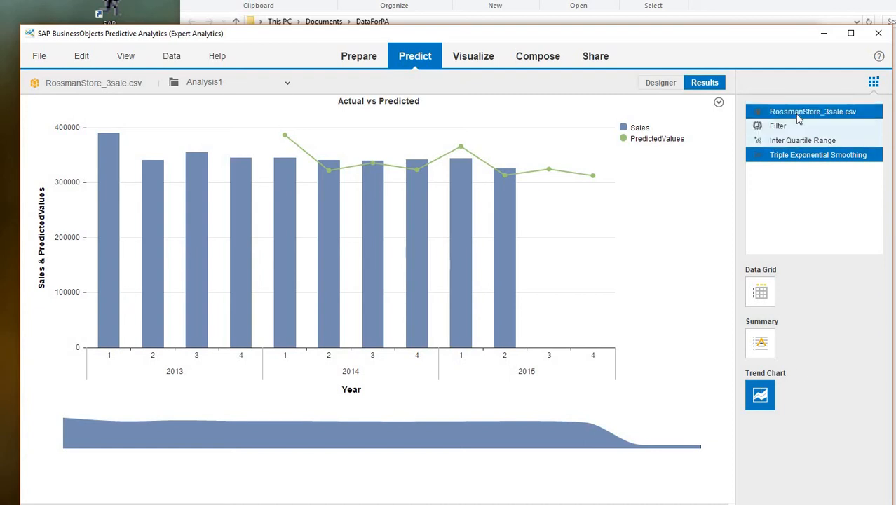
{"action": "left_click", "coordinate": [791, 126]}
{"action": "left_click", "coordinate": [792, 114]}
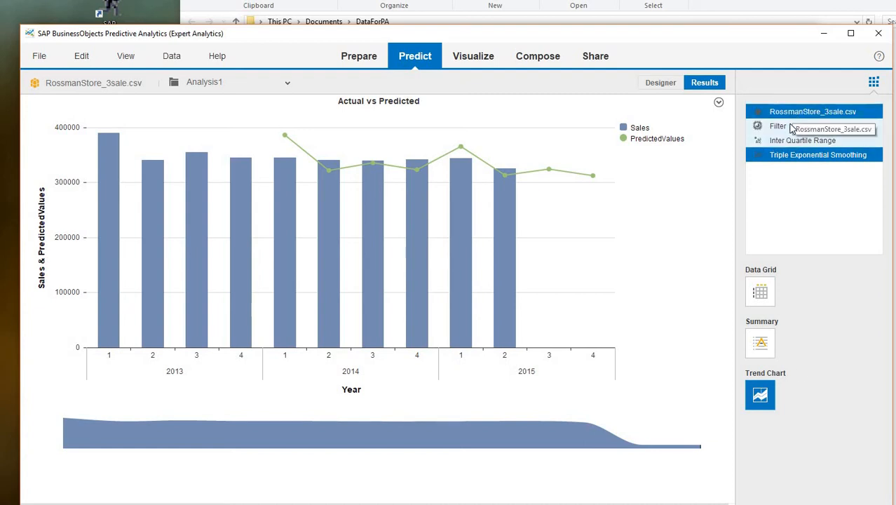
{"action": "left_click", "coordinate": [793, 124]}
{"action": "left_click", "coordinate": [794, 114]}
{"action": "left_click", "coordinate": [796, 122]}
{"action": "left_click", "coordinate": [800, 140]}
{"action": "left_click", "coordinate": [799, 114]}
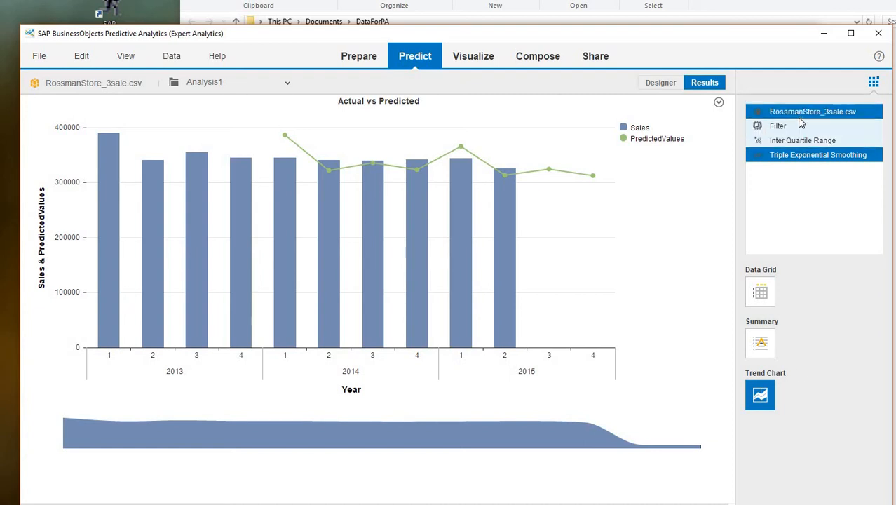
{"action": "left_click", "coordinate": [802, 140]}
{"action": "left_click", "coordinate": [806, 113]}
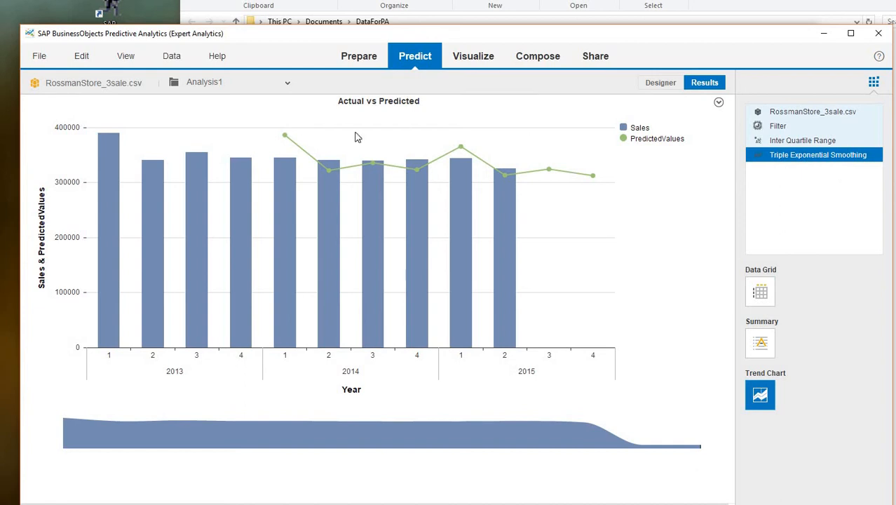
{"action": "mouse_move", "coordinate": [287, 180]}
{"action": "mouse_move", "coordinate": [384, 170]}
Examine the Mean Absolute Percent Error and Alpha in the algorithm summary, and return to the trend chart to inspect the 2015 quarters
{"action": "left_click", "coordinate": [762, 346]}
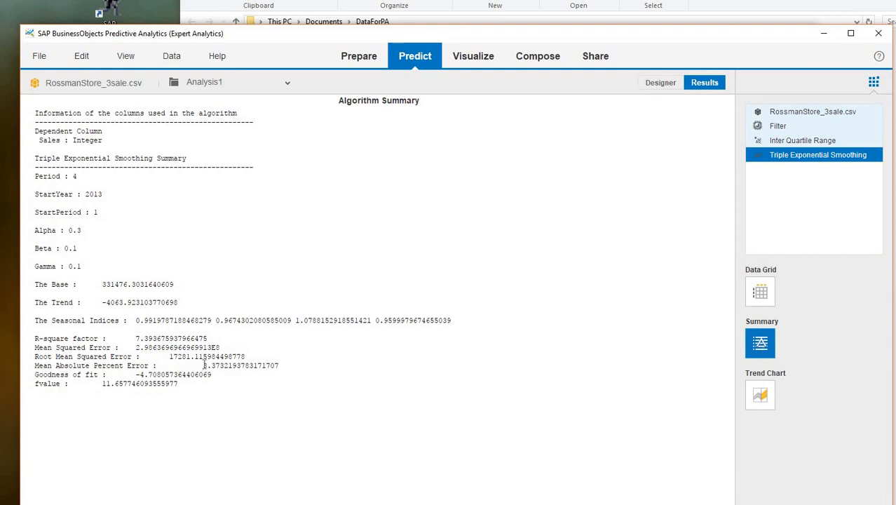
{"action": "left_click_drag", "start_coordinate": [283, 372], "coordinate": [314, 387]}
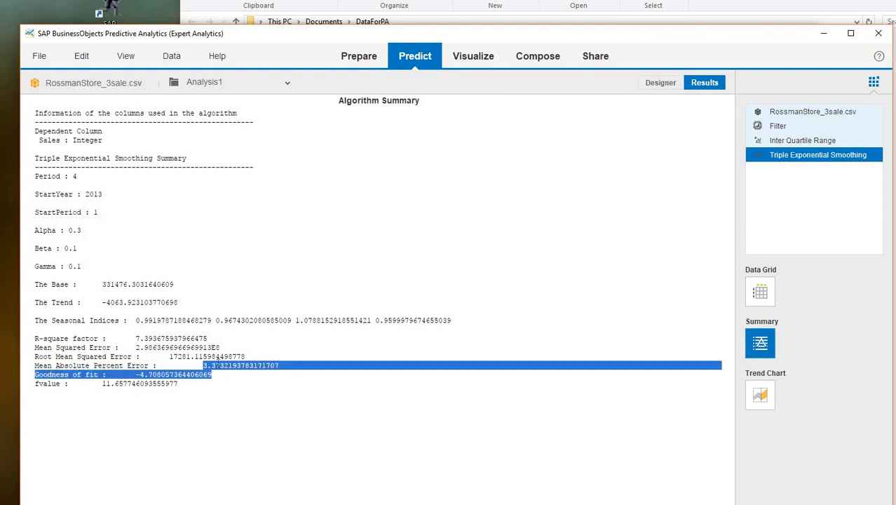
{"action": "left_click_drag", "start_coordinate": [202, 365], "coordinate": [214, 365]}
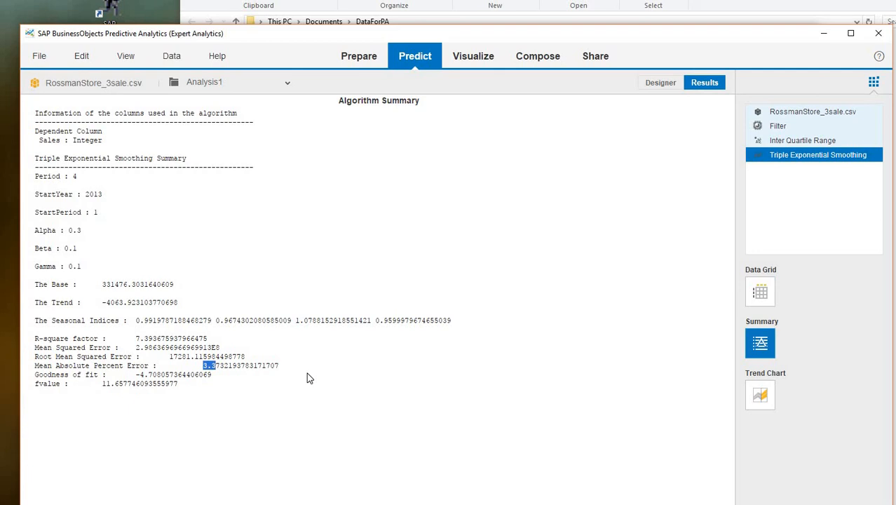
{"action": "left_click", "coordinate": [82, 234]}
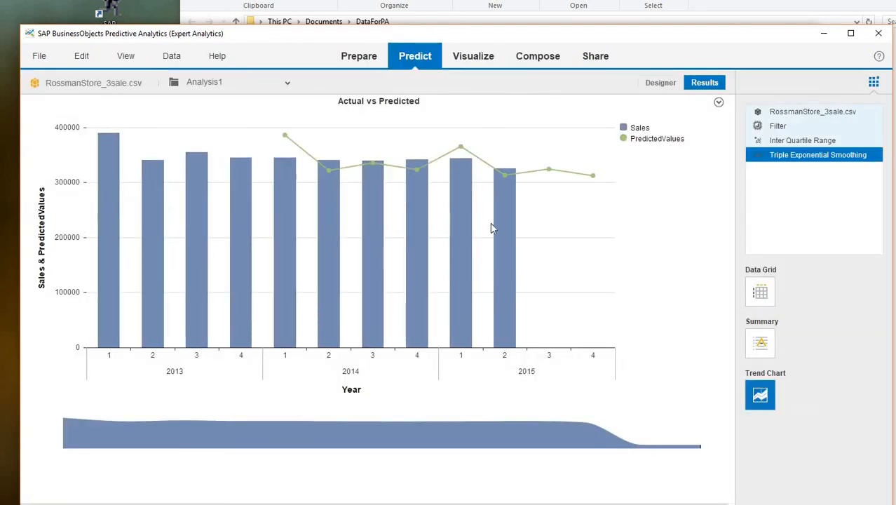
{"action": "mouse_move", "coordinate": [521, 179]}
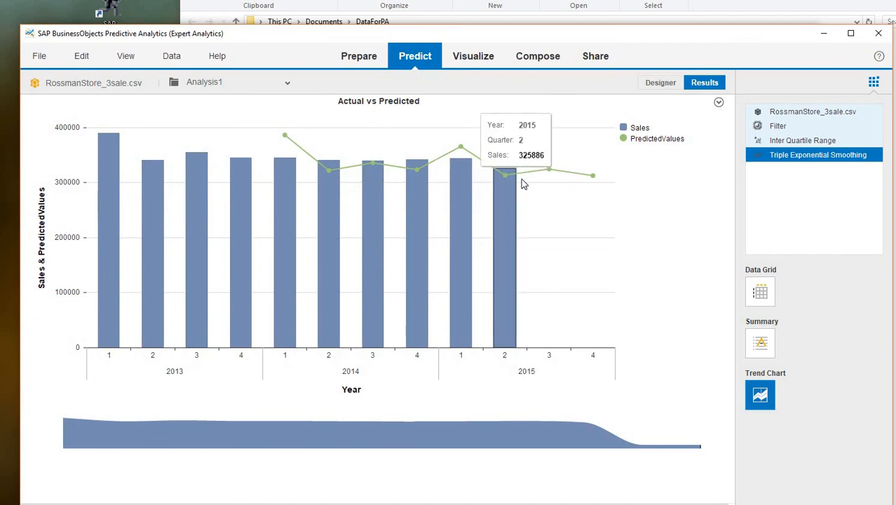